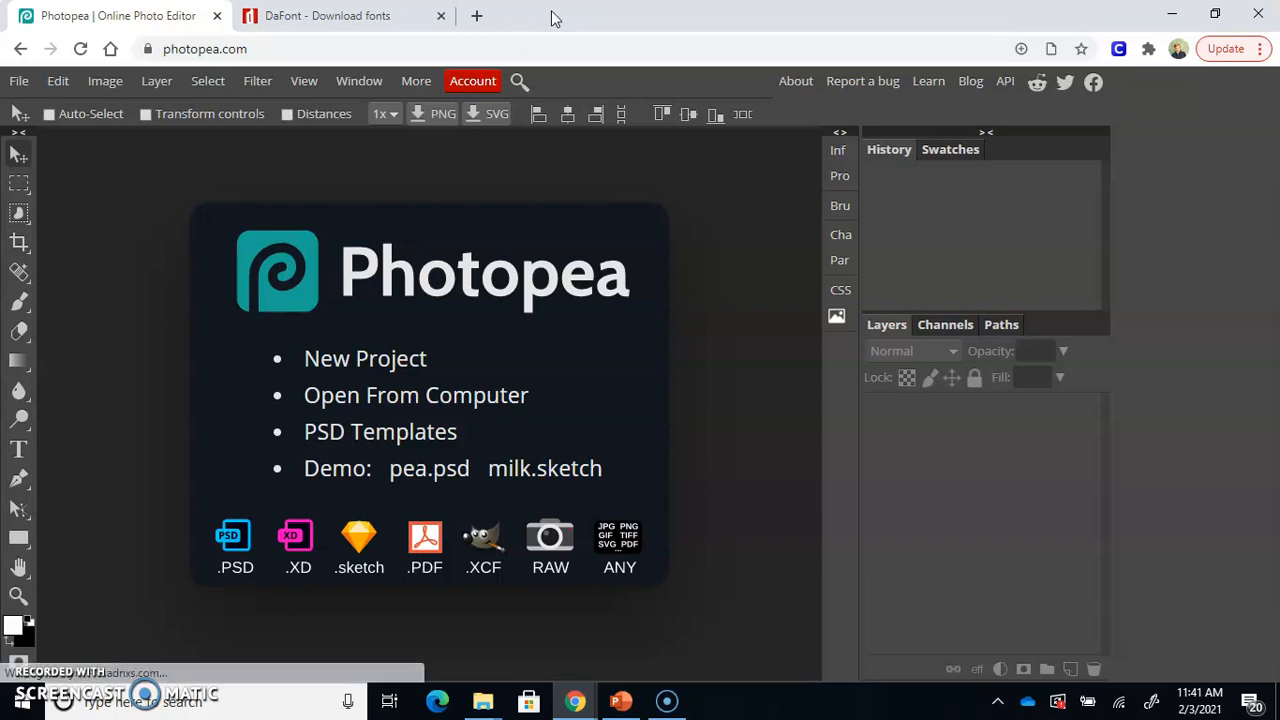
# Load the dafont.com home page in the browser
pyautogui.click(283, 20)
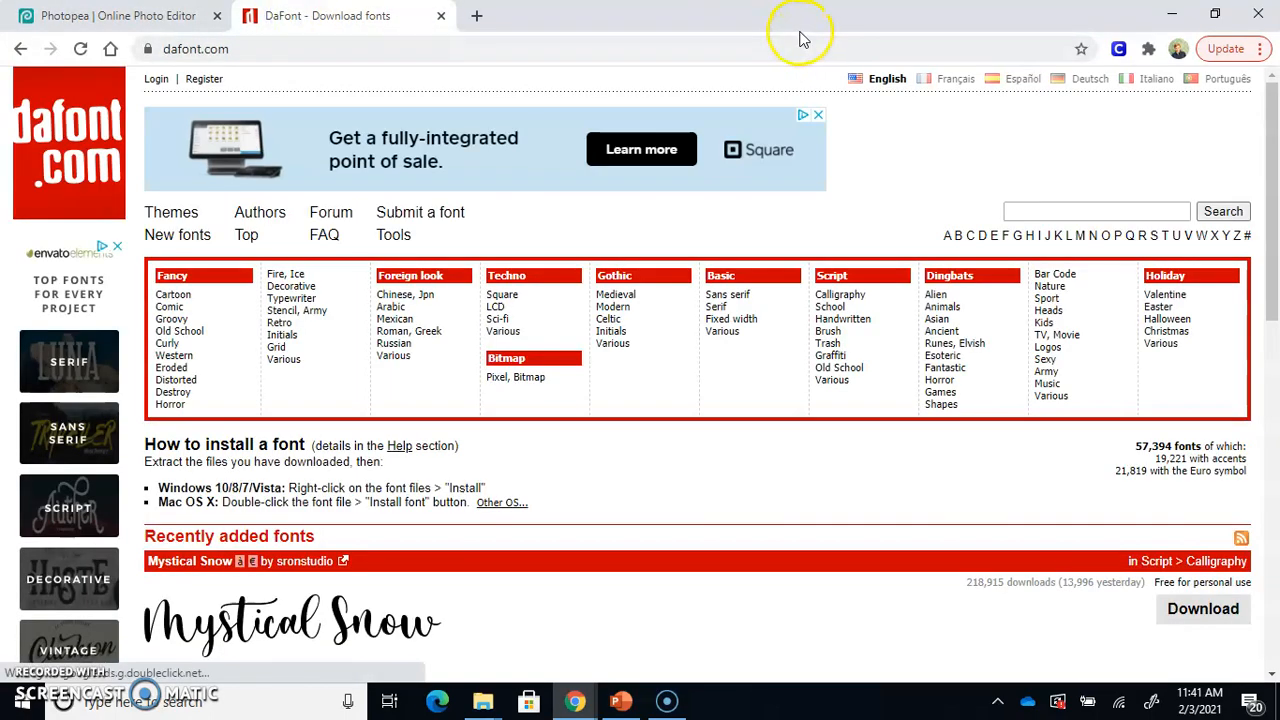
pyautogui.click(786, 49)
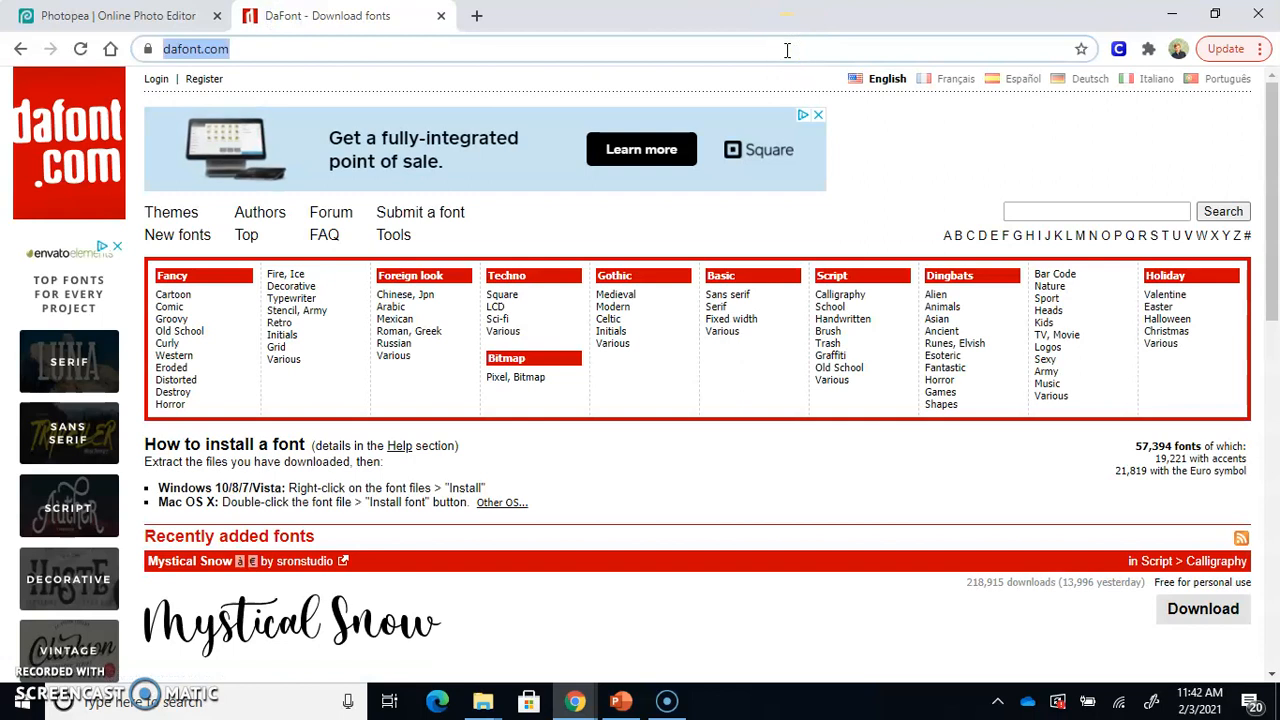
pyautogui.write('dafont.com')
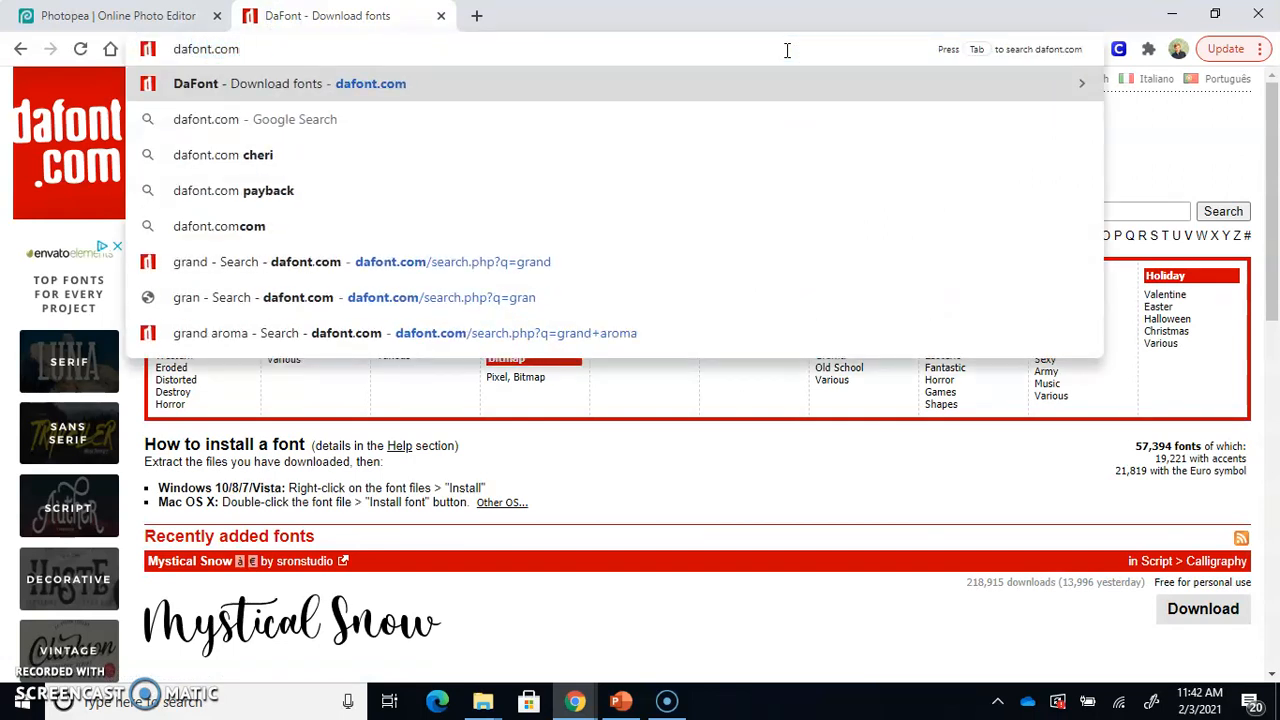
pyautogui.press('Return')
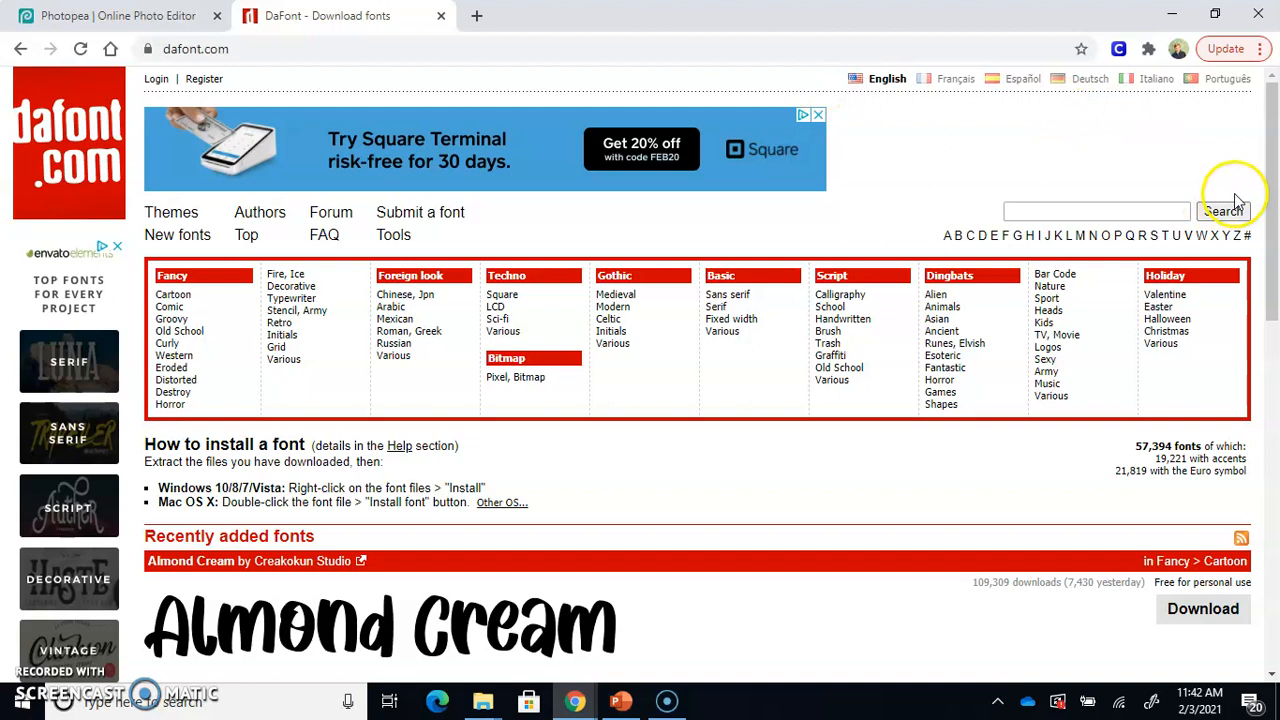
# Download the Natusha Bayor font from the recently added fonts
pyautogui.moveTo(1273, 203); pyautogui.dragTo(1273, 258)
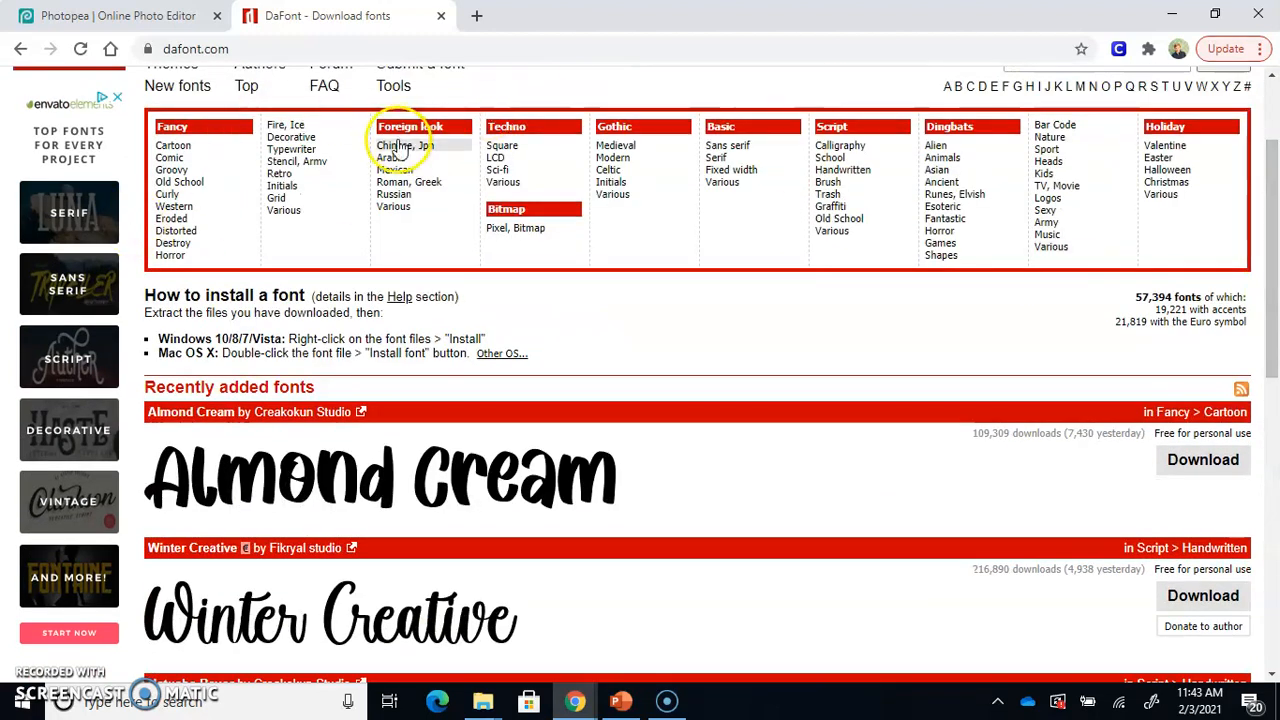
pyautogui.moveTo(1273, 309); pyautogui.dragTo(1273, 265)
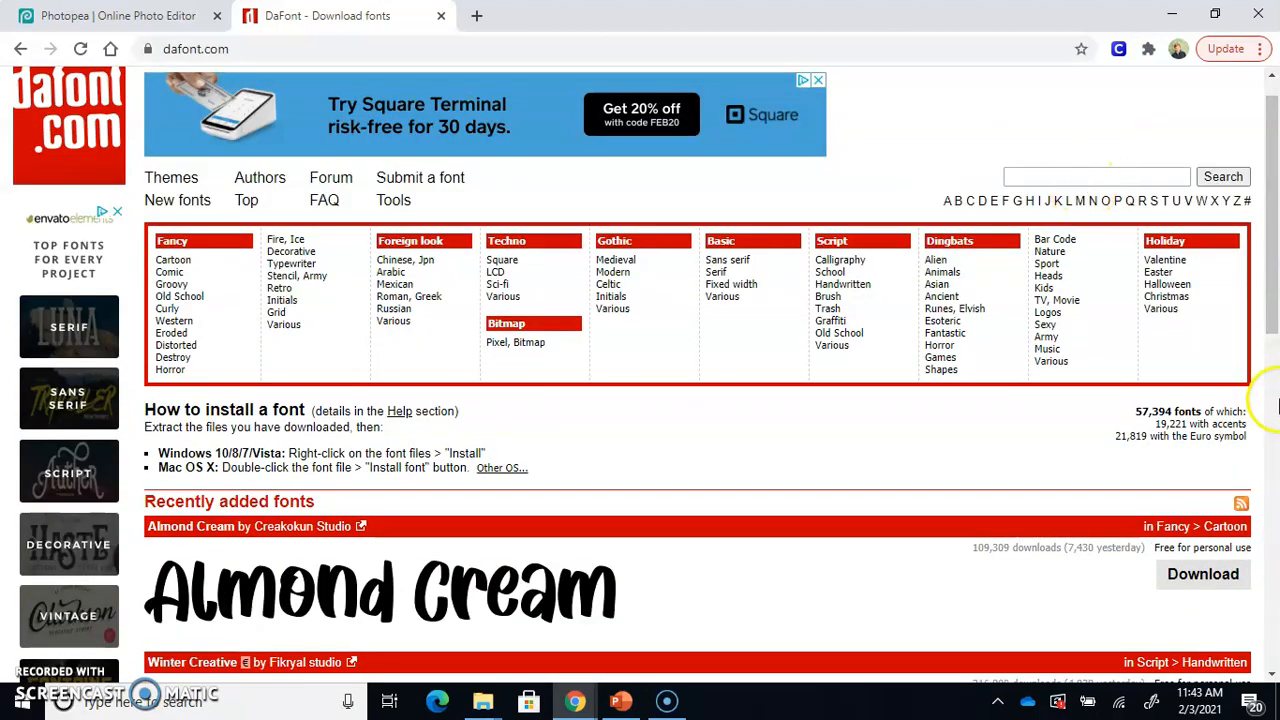
pyautogui.click(1274, 400)
pyautogui.moveTo(1274, 400)
pyautogui.mouseDown()
pyautogui.moveTo(1275, 217)
pyautogui.moveTo(1275, 390)
pyautogui.mouseUp()
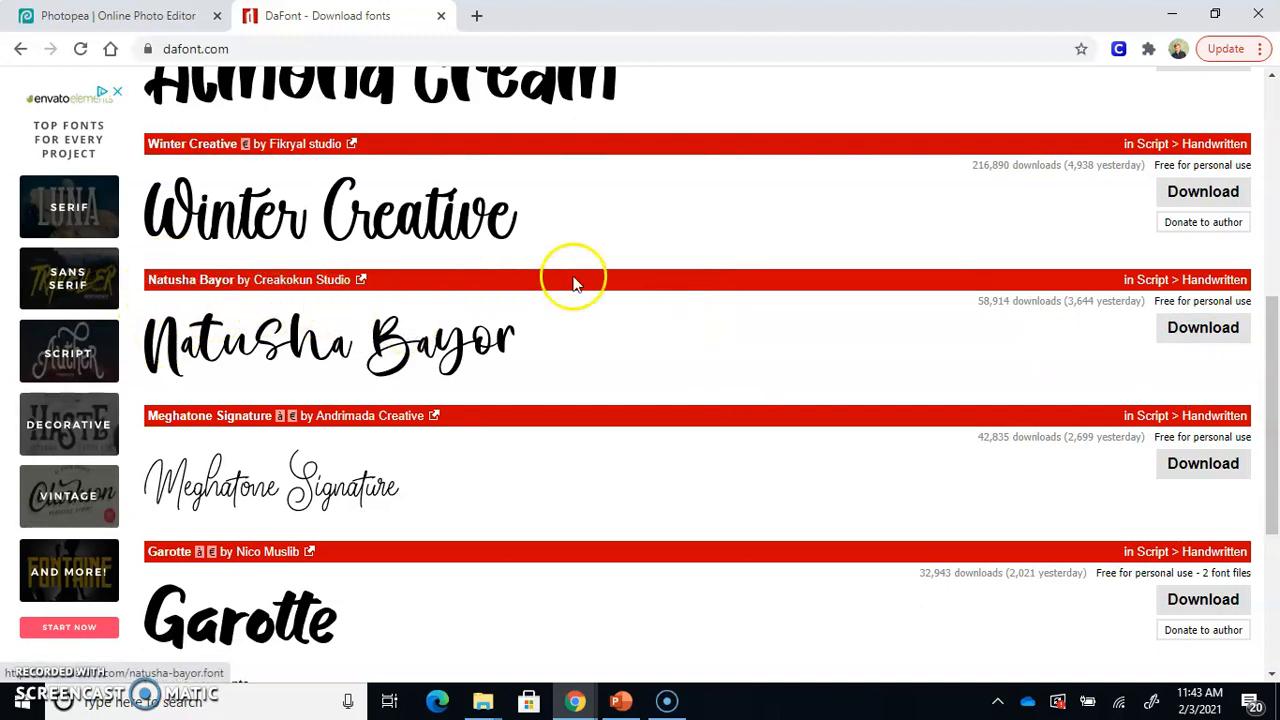
pyautogui.click(1190, 330)
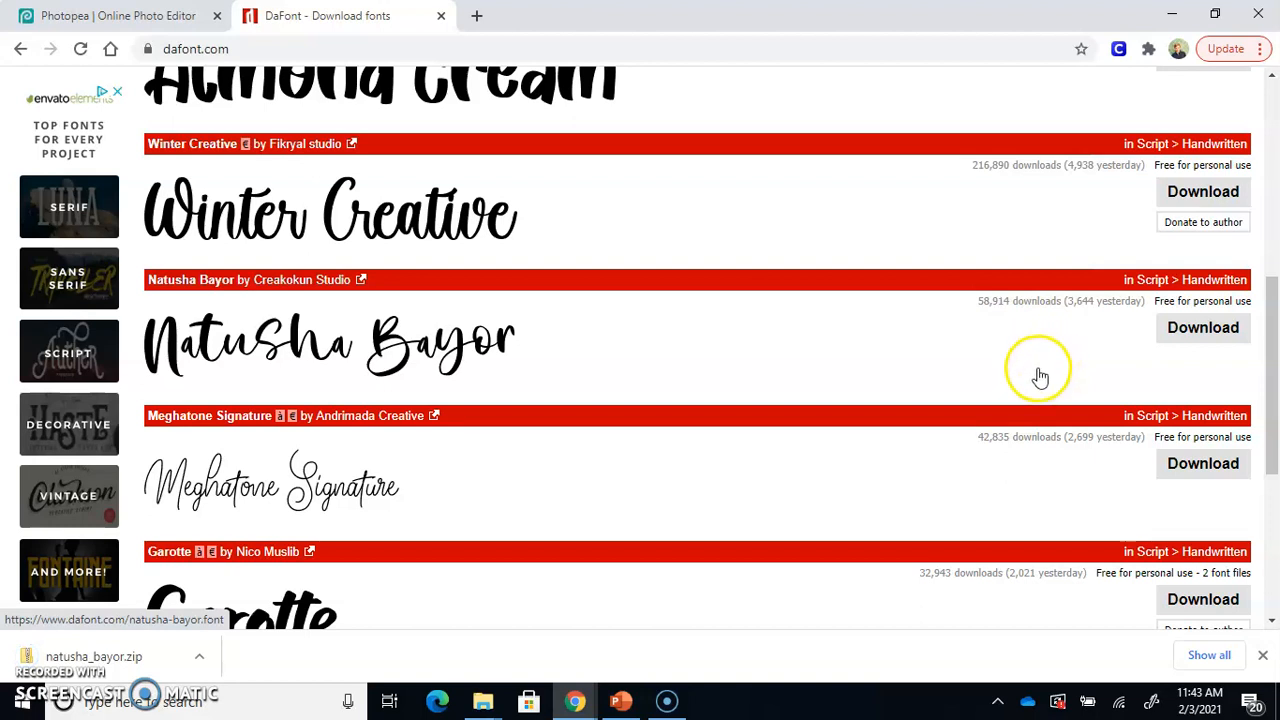
# Open the downloaded natusha_bayor.zip archive and install the NatushaBayor TrueType font from it
pyautogui.click(72, 648)
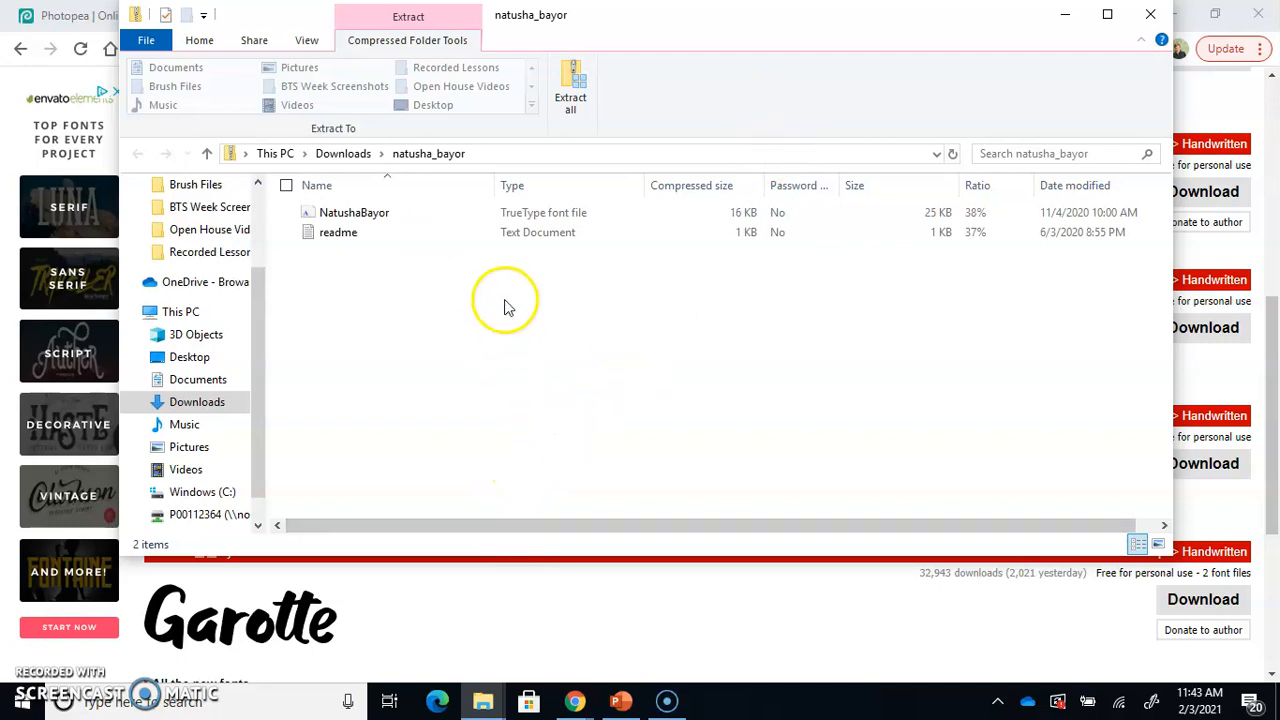
pyautogui.click(383, 220)
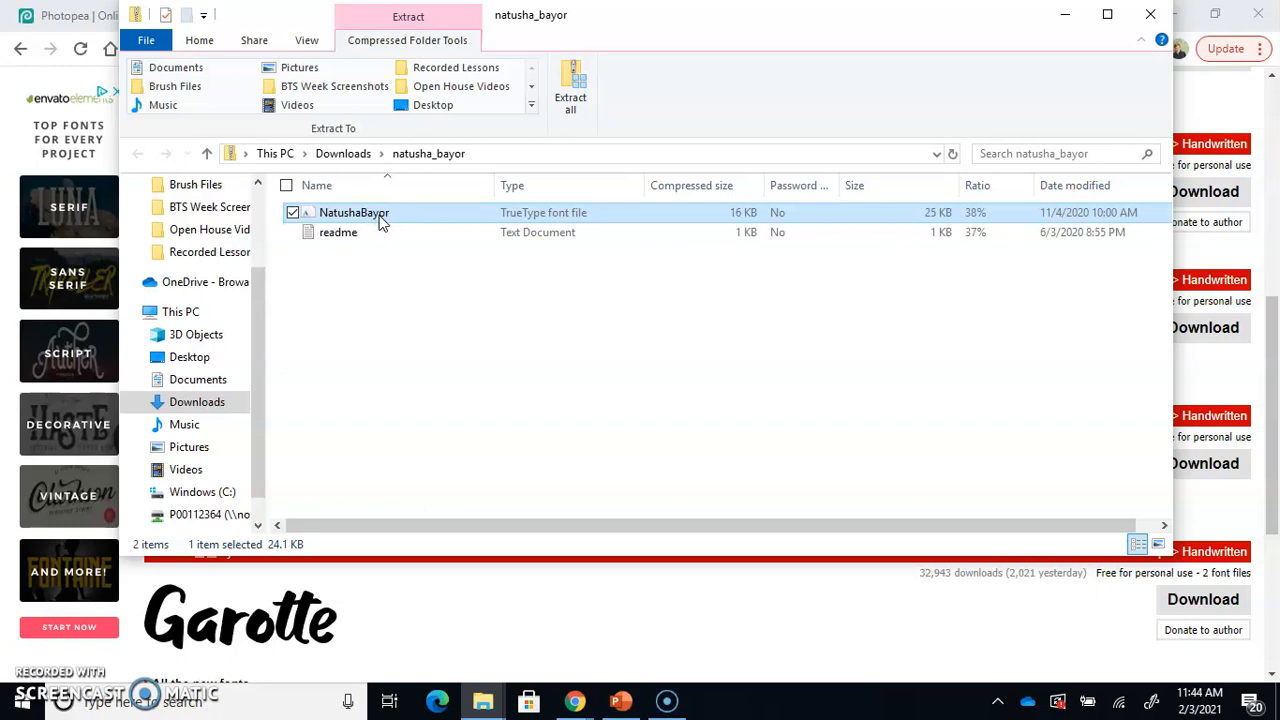
pyautogui.doubleClick(381, 220)
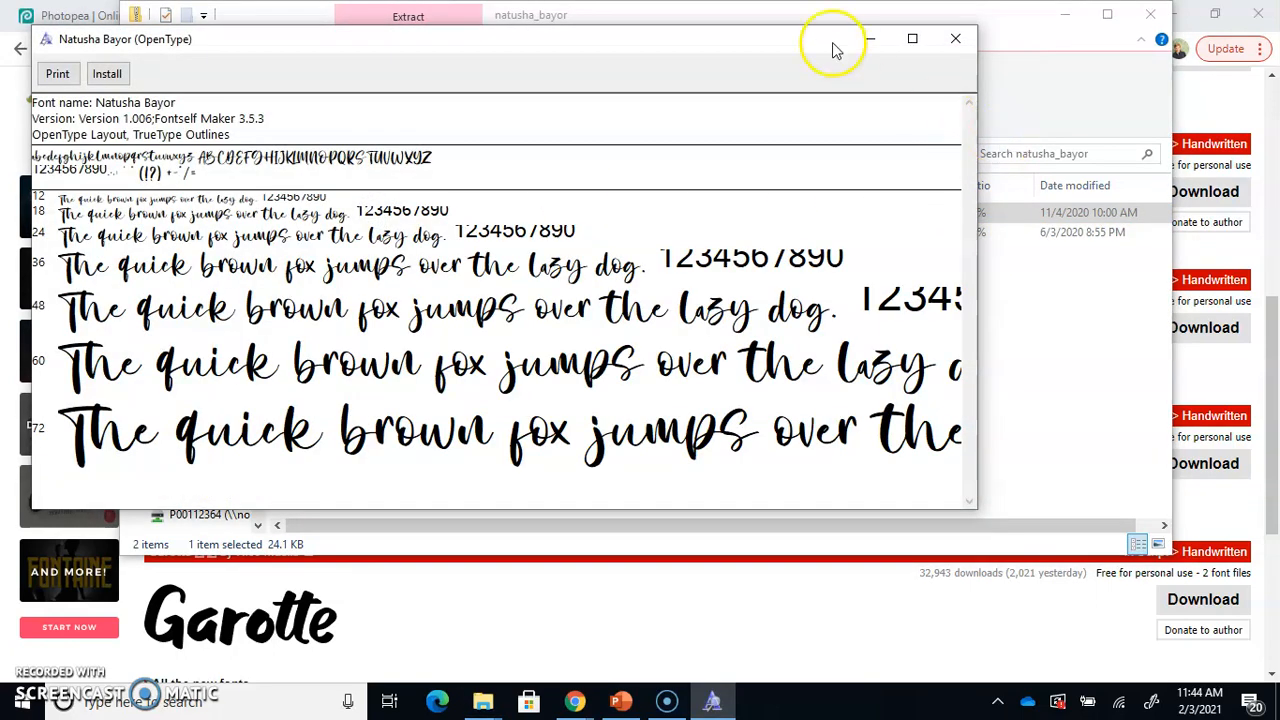
pyautogui.moveTo(813, 45); pyautogui.dragTo(941, 64)
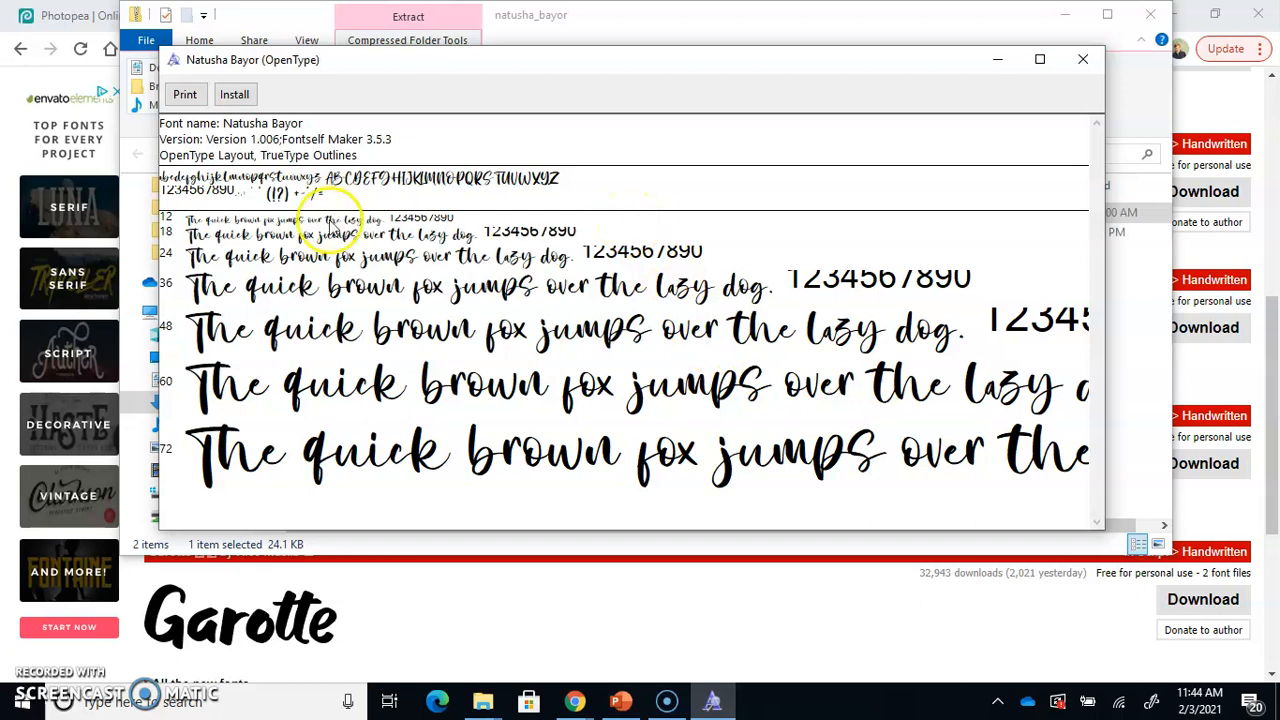
pyautogui.click(232, 95)
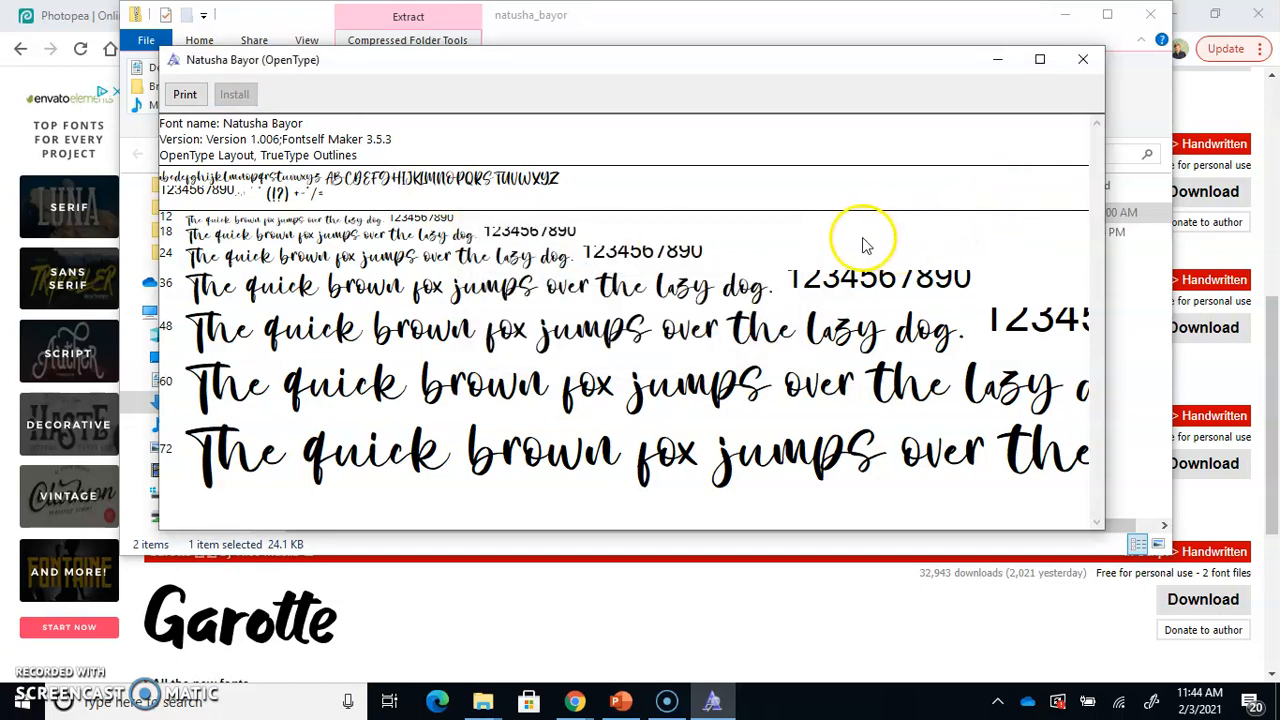
# Find and launch Word, and create a blank document
pyautogui.click(199, 704)
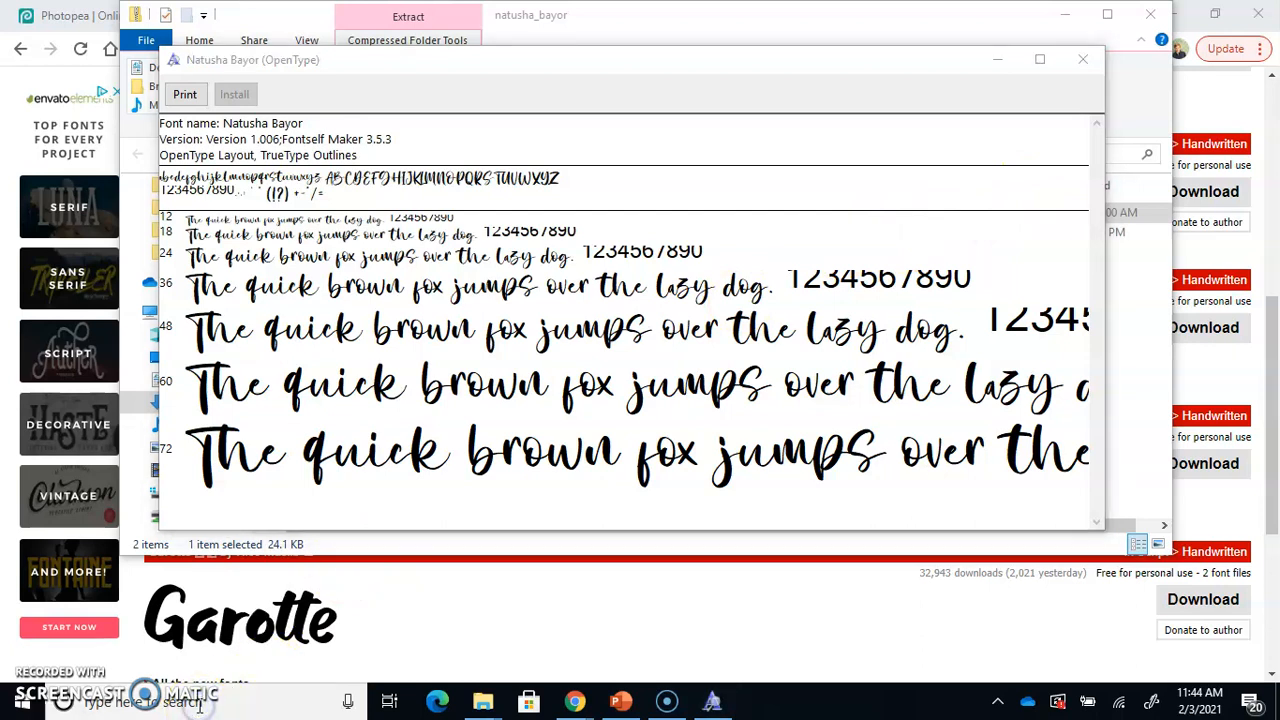
pyautogui.click(199, 705)
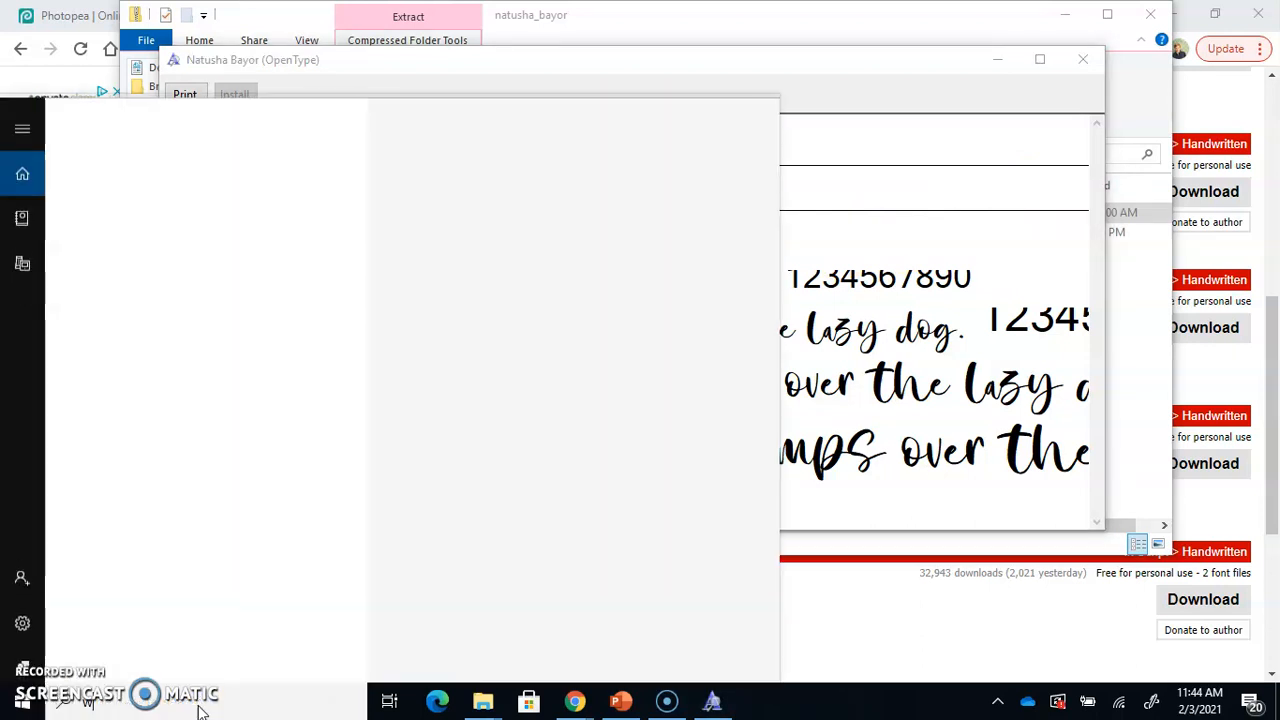
pyautogui.write('word')
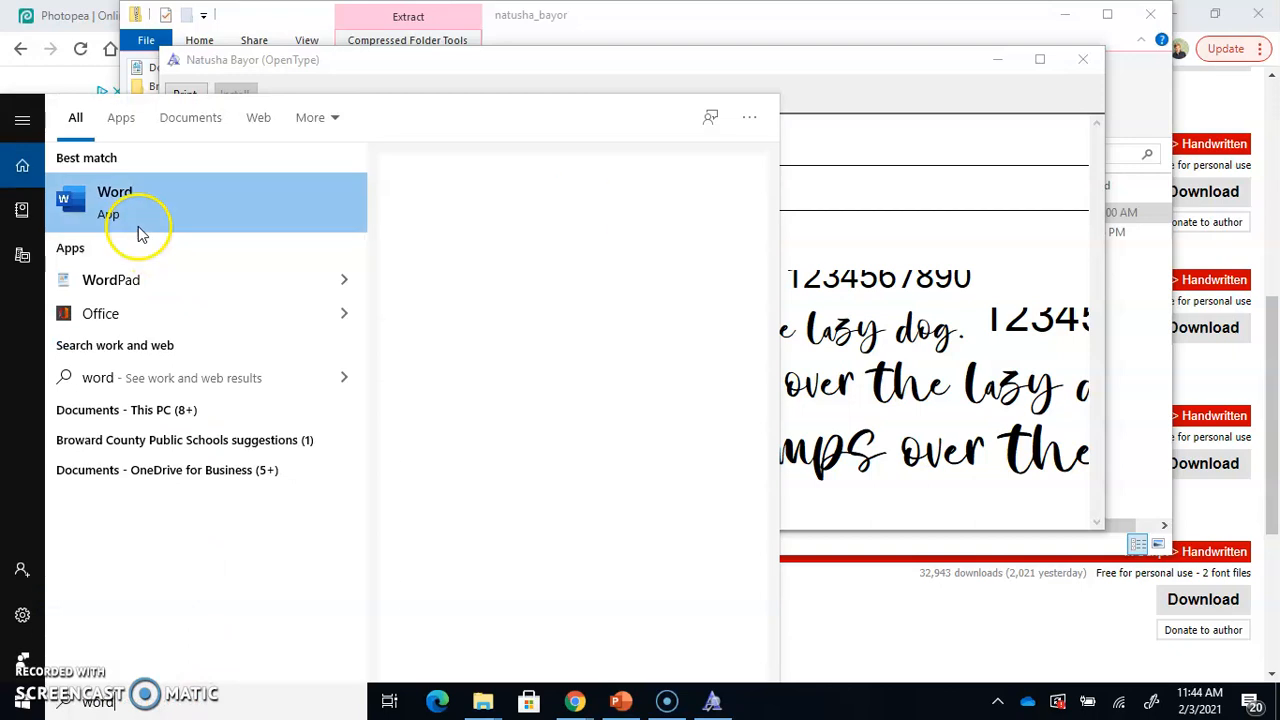
pyautogui.click(144, 220)
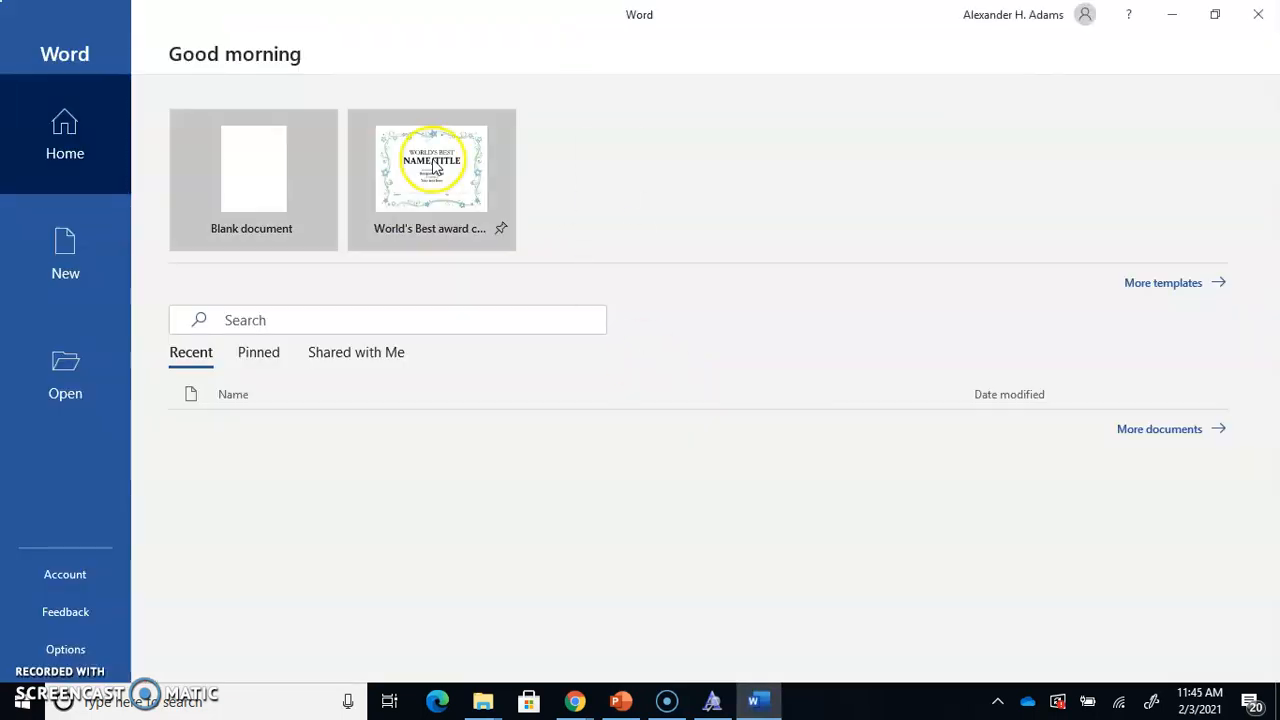
pyautogui.click(236, 182)
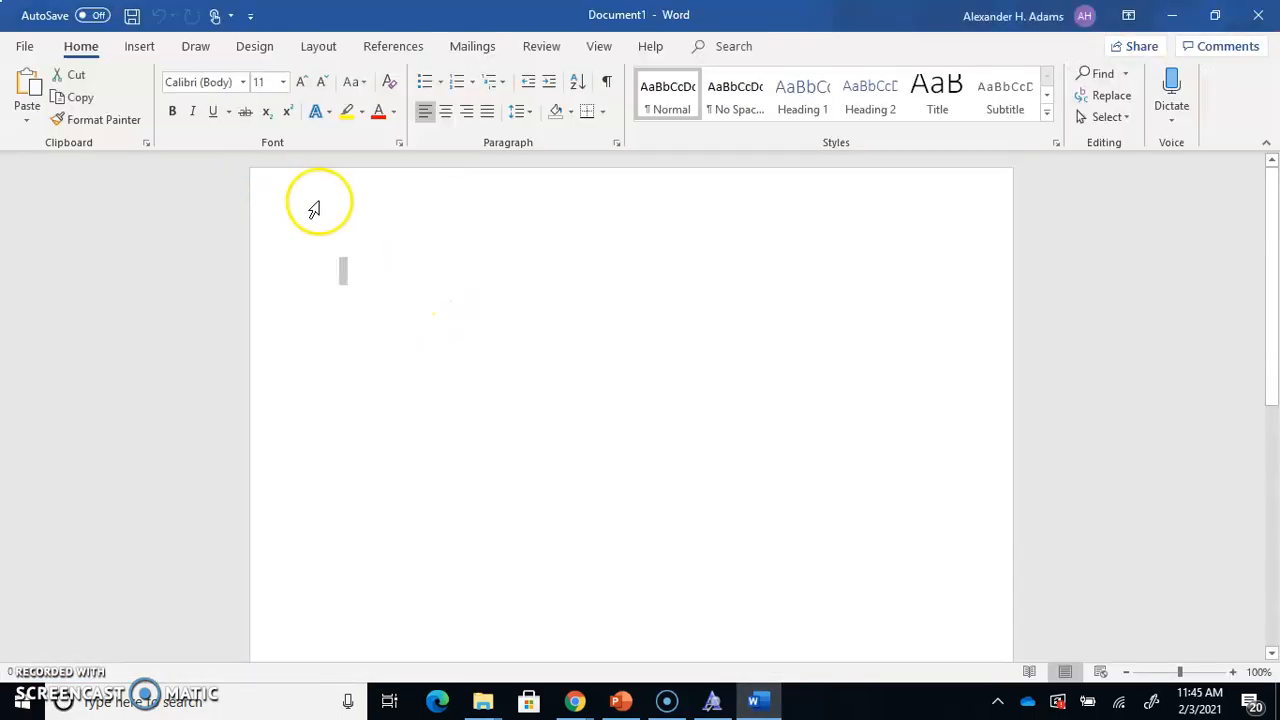
# Set the text formatting of the blank document to the Natusha Bayor font at size 20
pyautogui.click(367, 222)
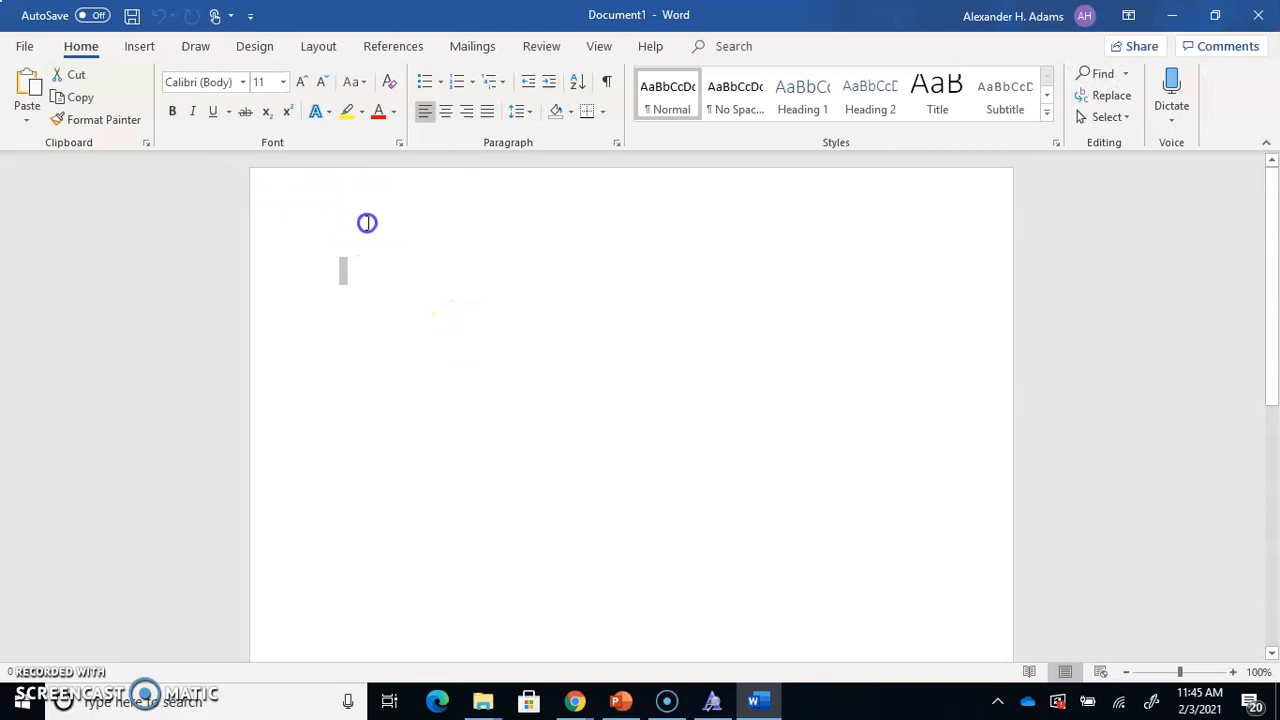
pyautogui.click(299, 82)
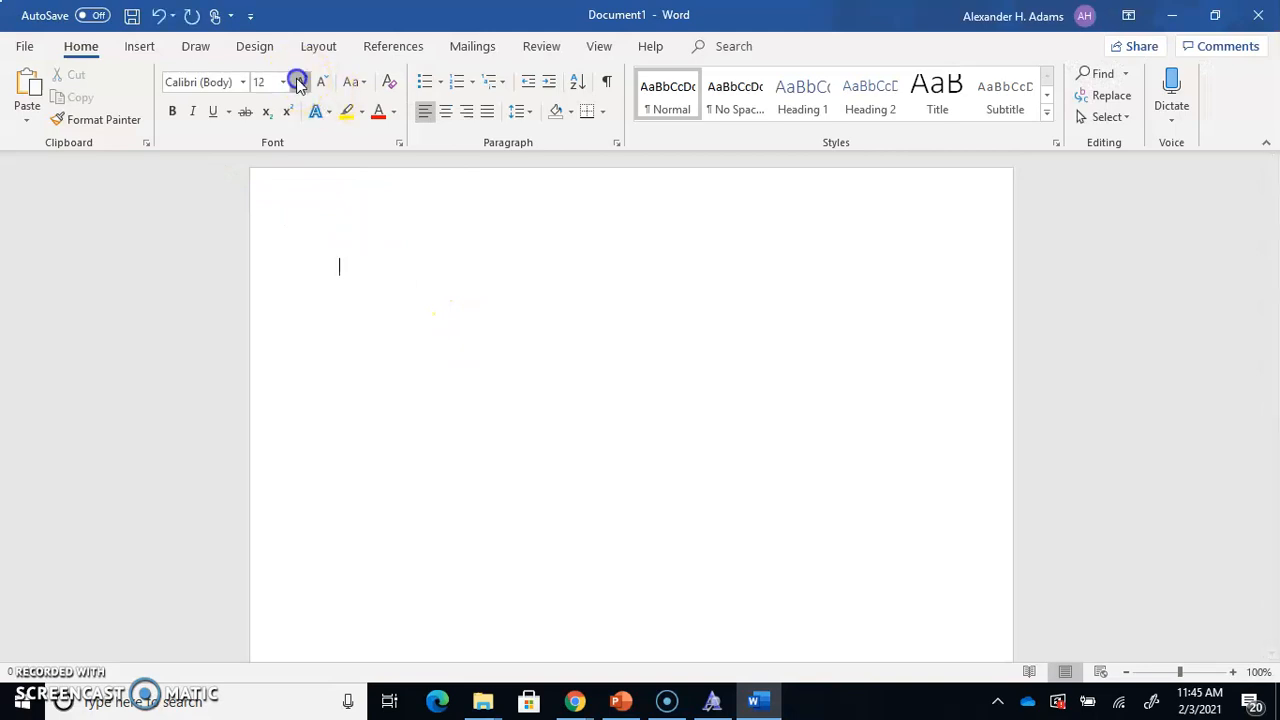
pyautogui.click(243, 87)
pyautogui.moveTo(420, 128); pyautogui.dragTo(430, 405)
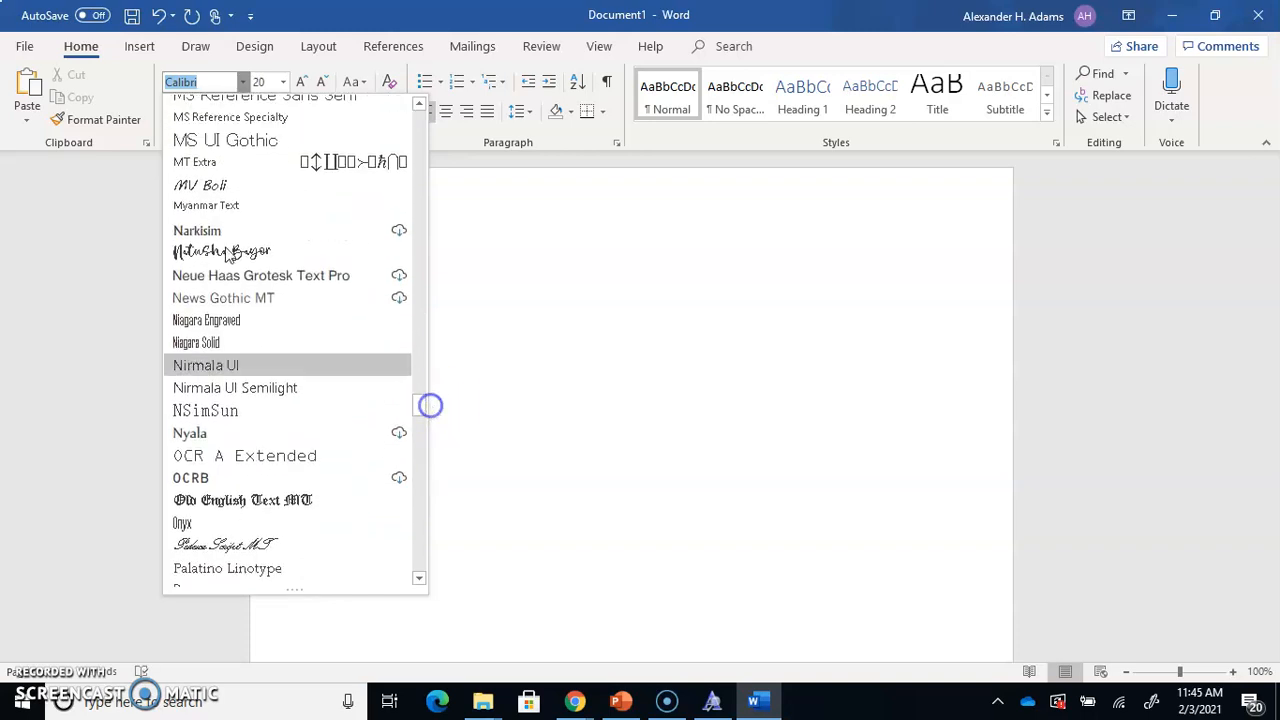
pyautogui.click(229, 253)
# Write "Hey everyone! I am so happy to be here today with you all learning about Photopea and design basics!" and enlarge it to size 28
pyautogui.write('Hey')
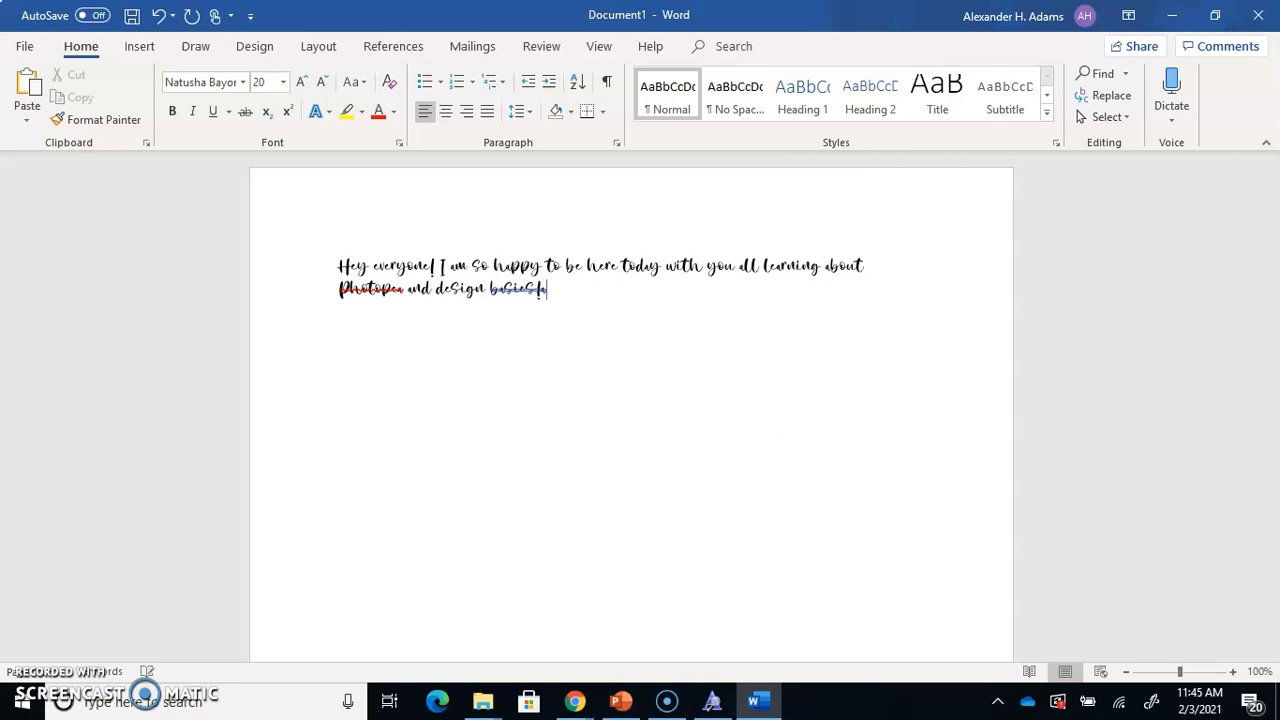
pyautogui.hotkey('ctrl', 'a')
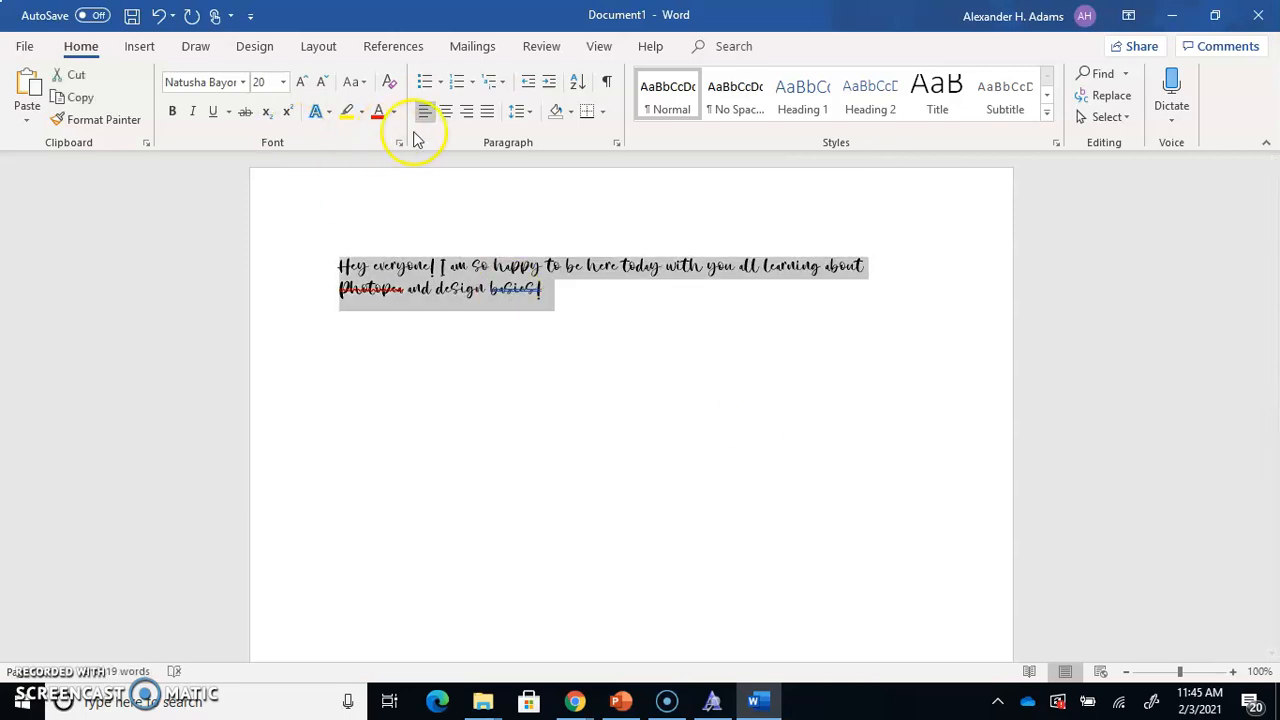
pyautogui.click(306, 82)
pyautogui.click(306, 82)
pyautogui.click(306, 82)
pyautogui.click(306, 82)
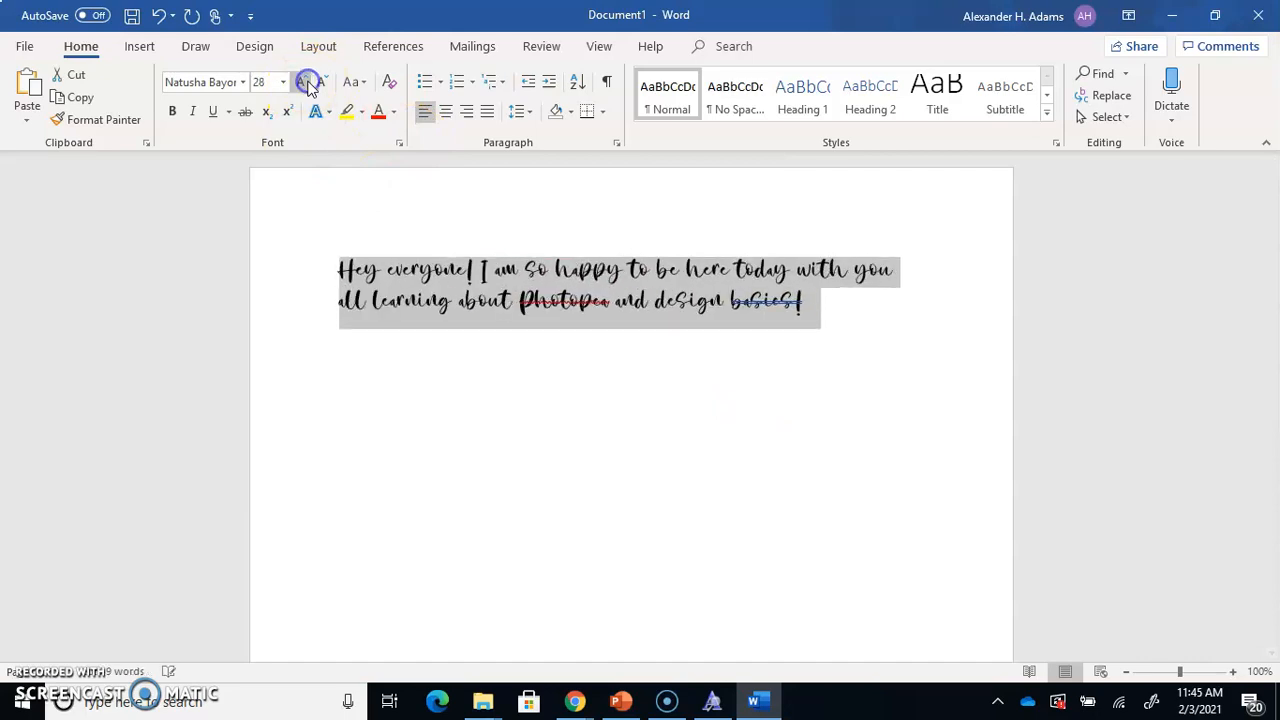
# Add the sign-off "Xoxo, Gossip Girl" on separate lines below the text, and close the document without saving
pyautogui.click(926, 324)
pyautogui.press('Return')
pyautogui.press('Return')
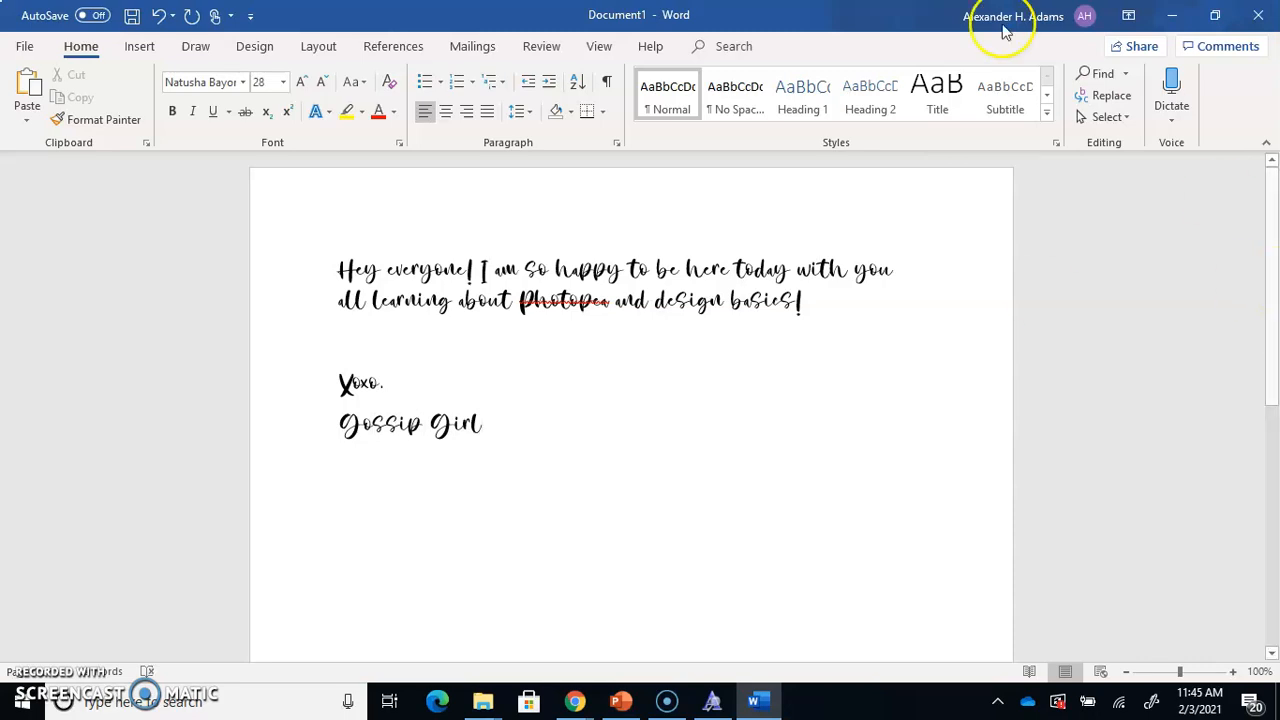
pyautogui.click(1260, 28)
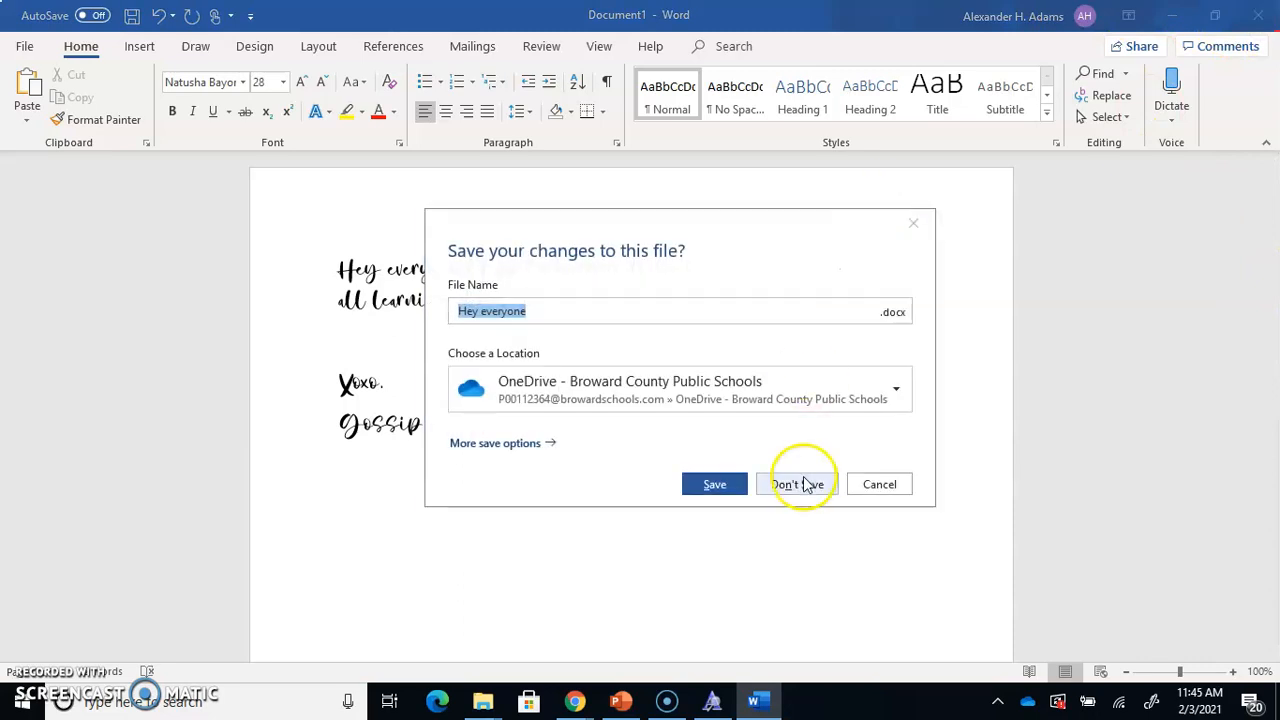
pyautogui.click(795, 487)
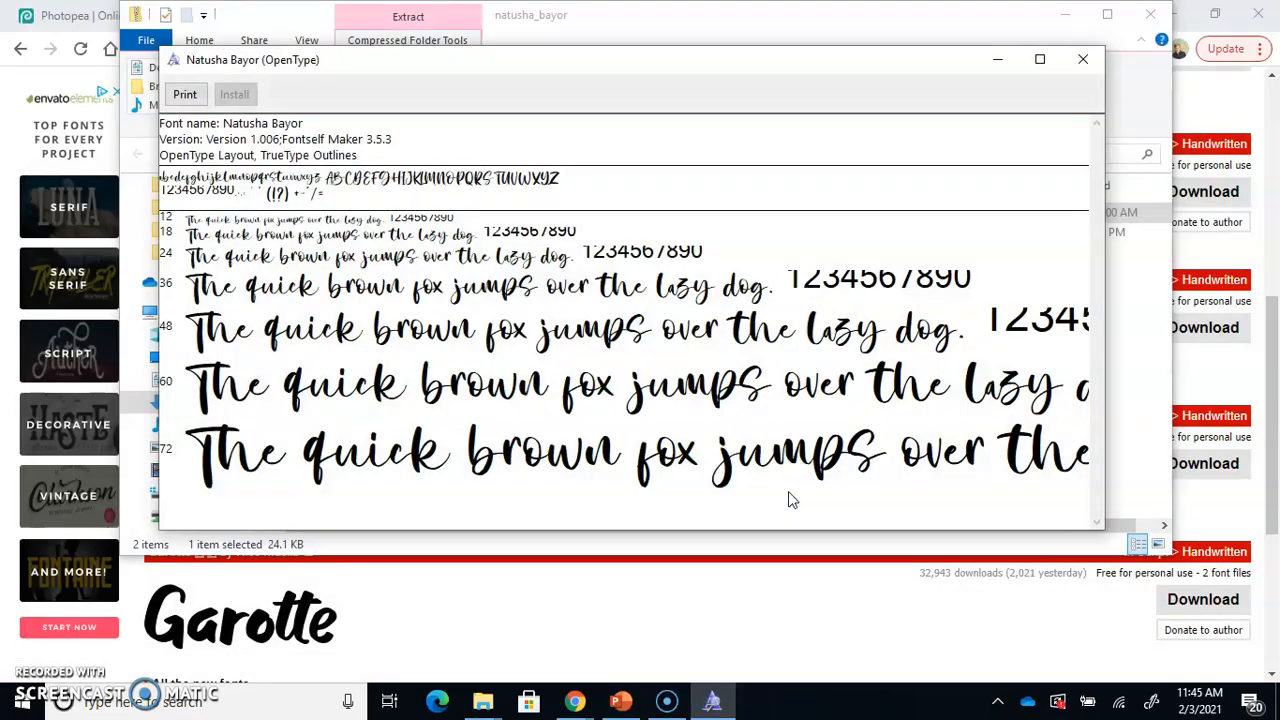
# Switch to the browser and load photopea.com
pyautogui.click(30, 15)
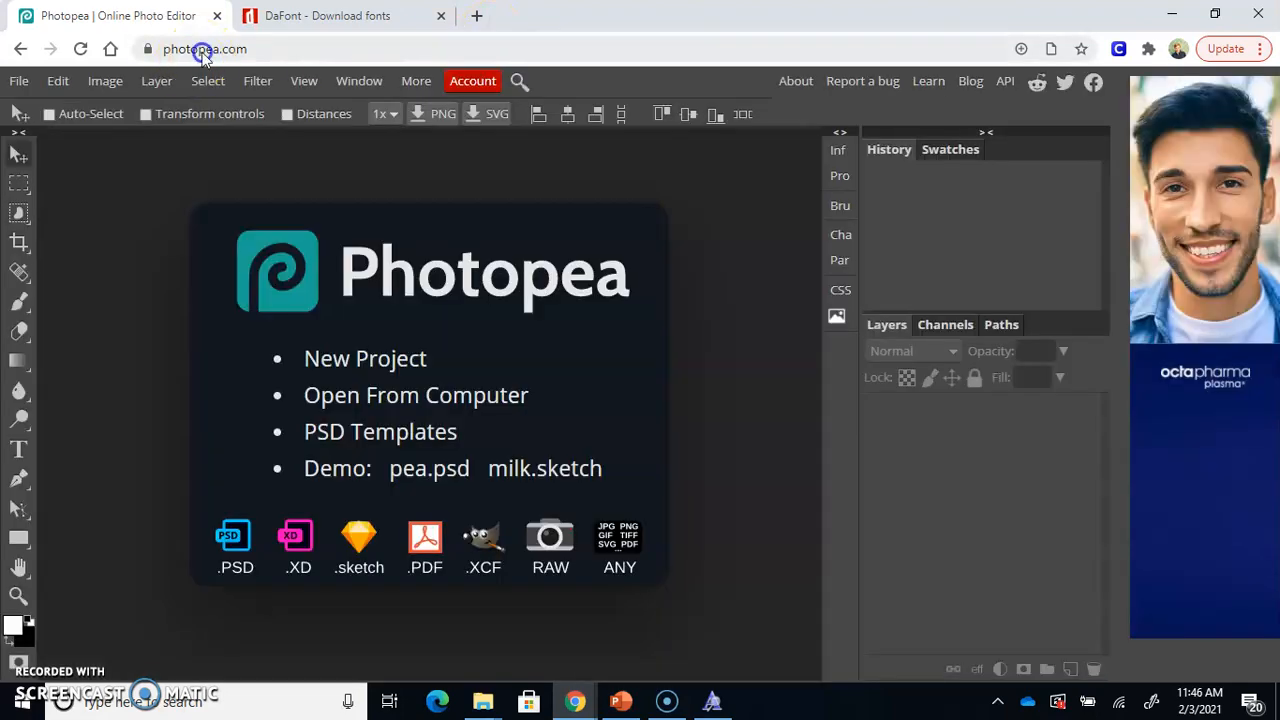
pyautogui.click(203, 52)
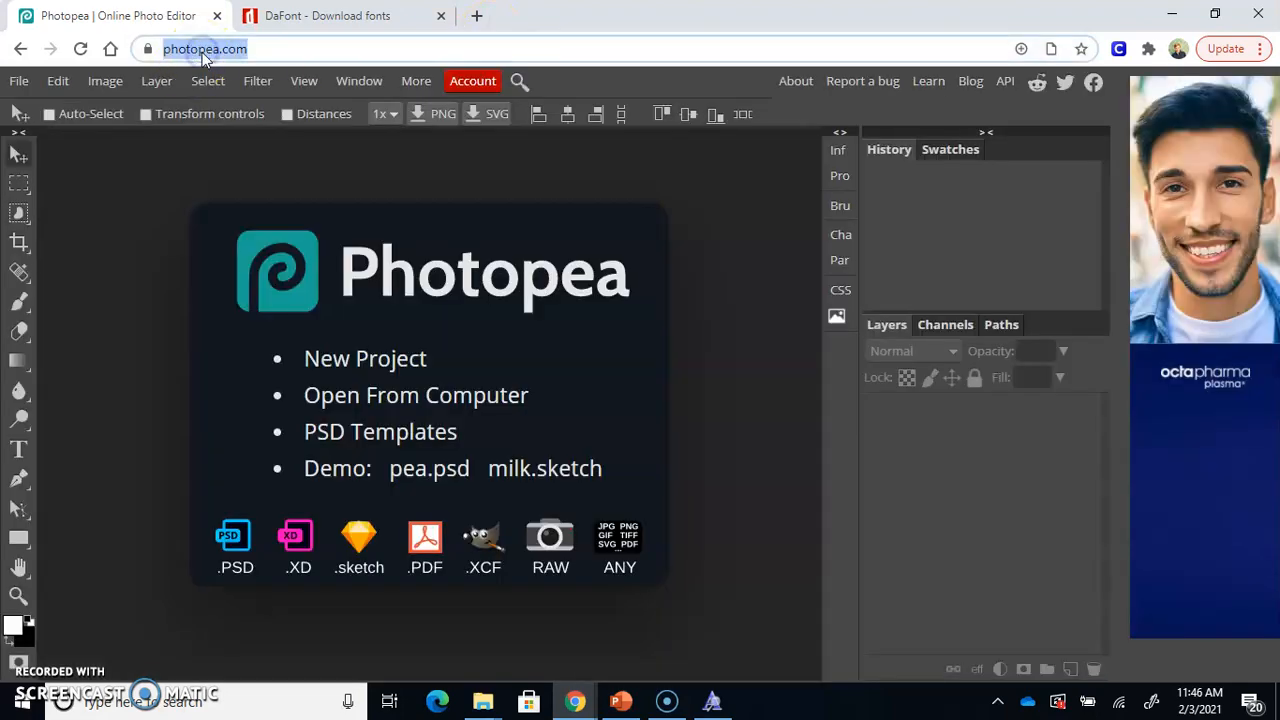
pyautogui.press('Return')
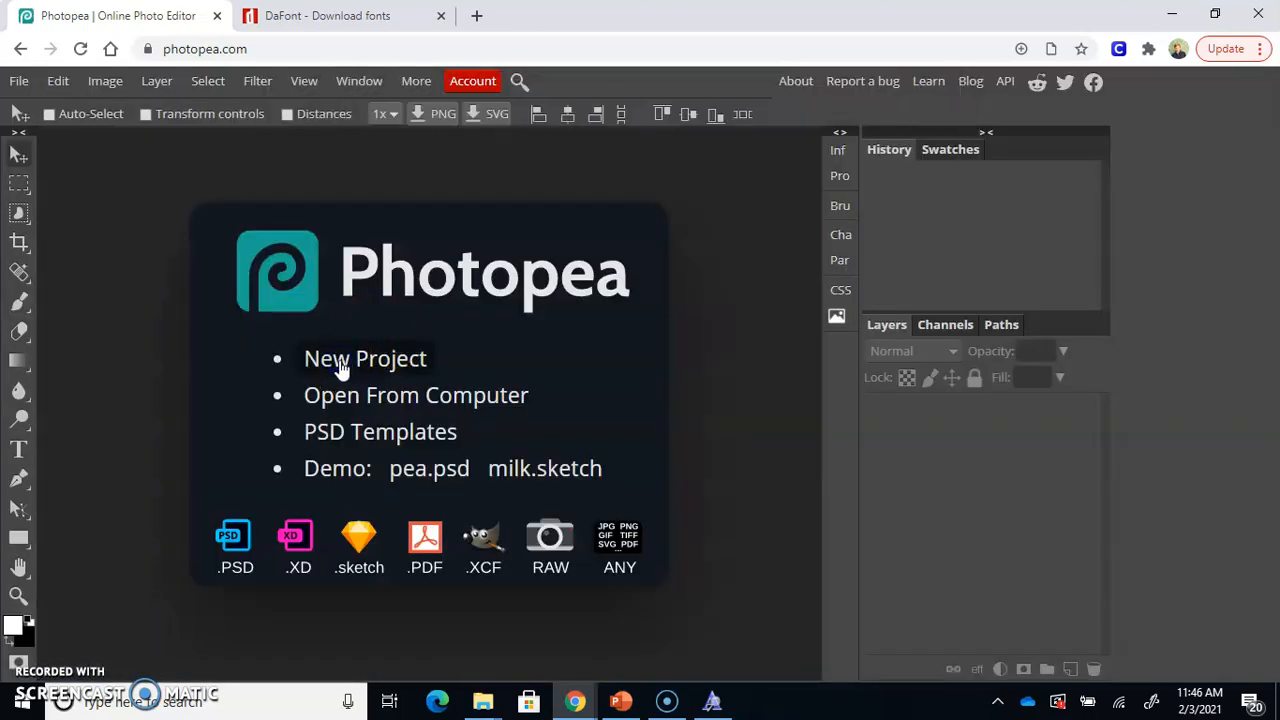
# Create a new project from the Instagram 1080 × 1080 px preset, named with the student's surname followed by "_p3"
pyautogui.click(340, 362)
pyautogui.click(224, 512)
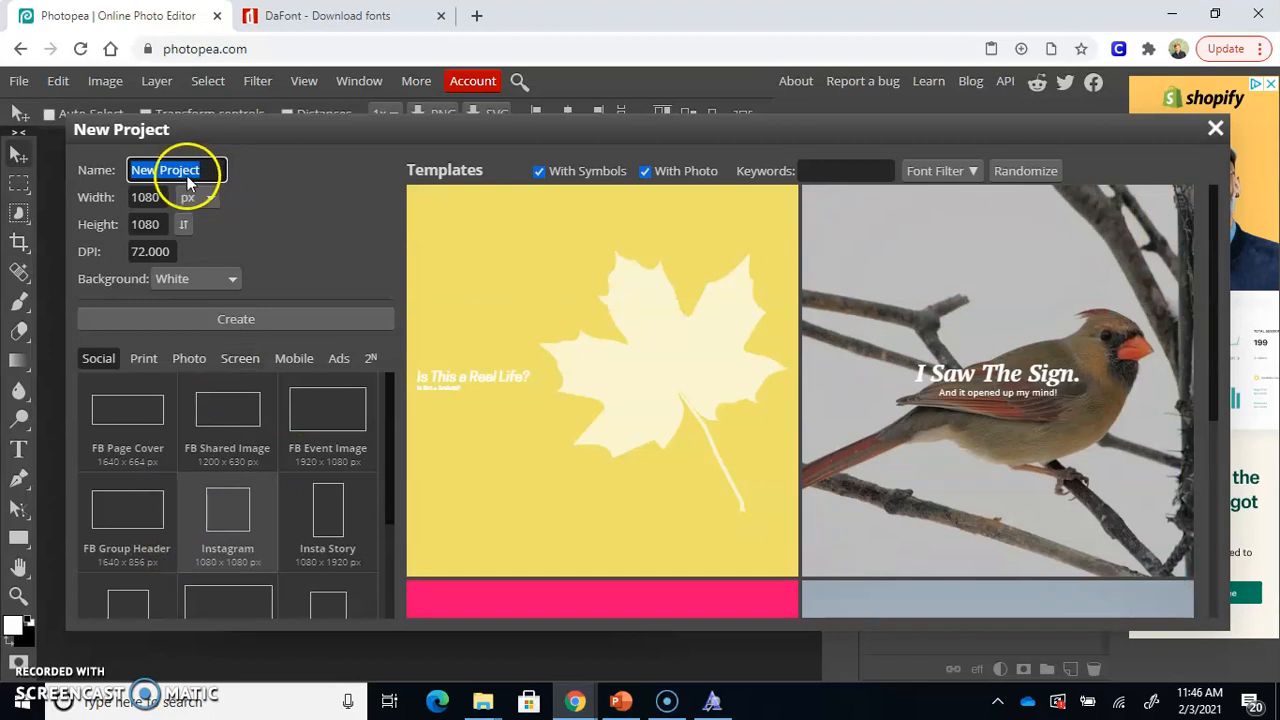
pyautogui.click(200, 171)
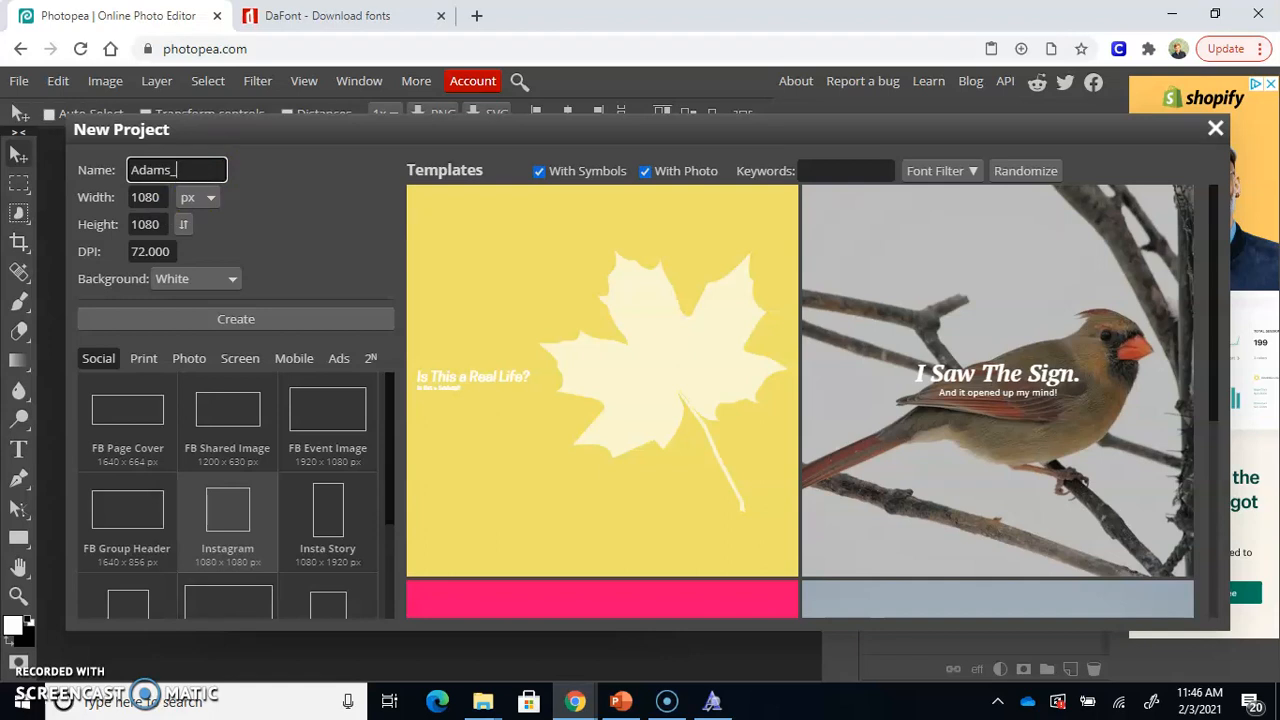
pyautogui.click(237, 320)
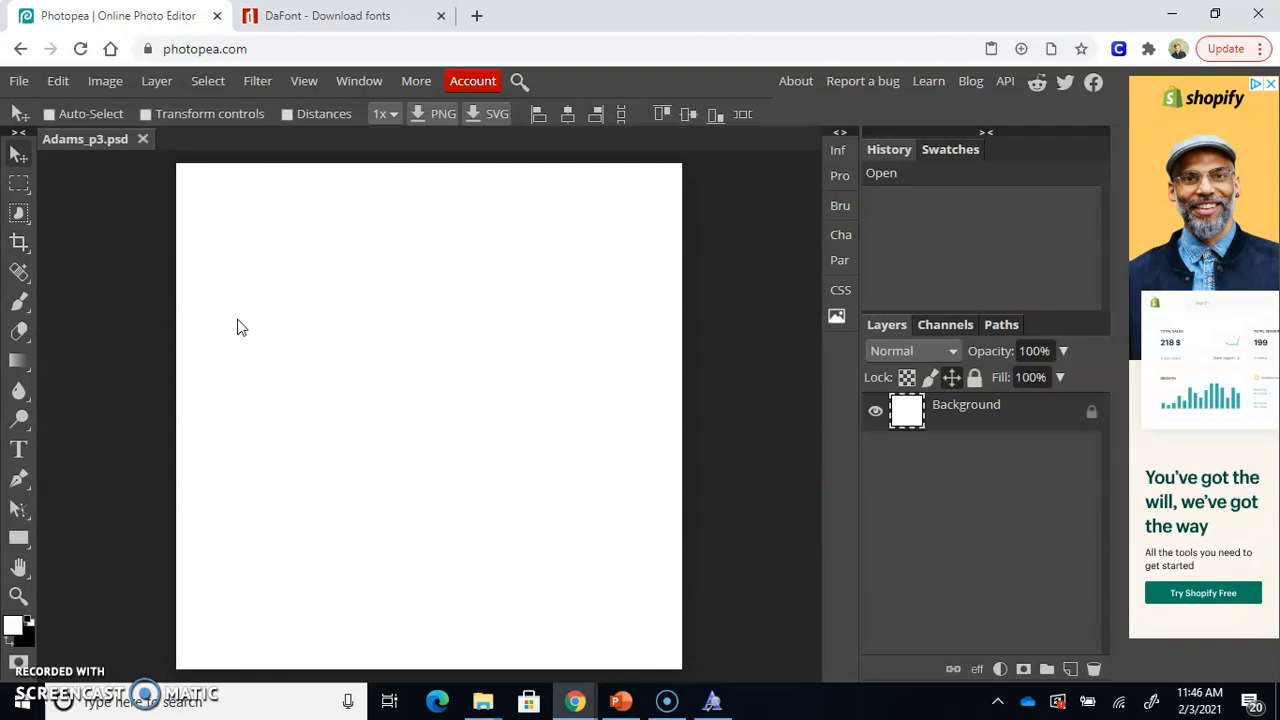
# Look through the Type tool's font list for the Natusha Bayor font
pyautogui.click(22, 449)
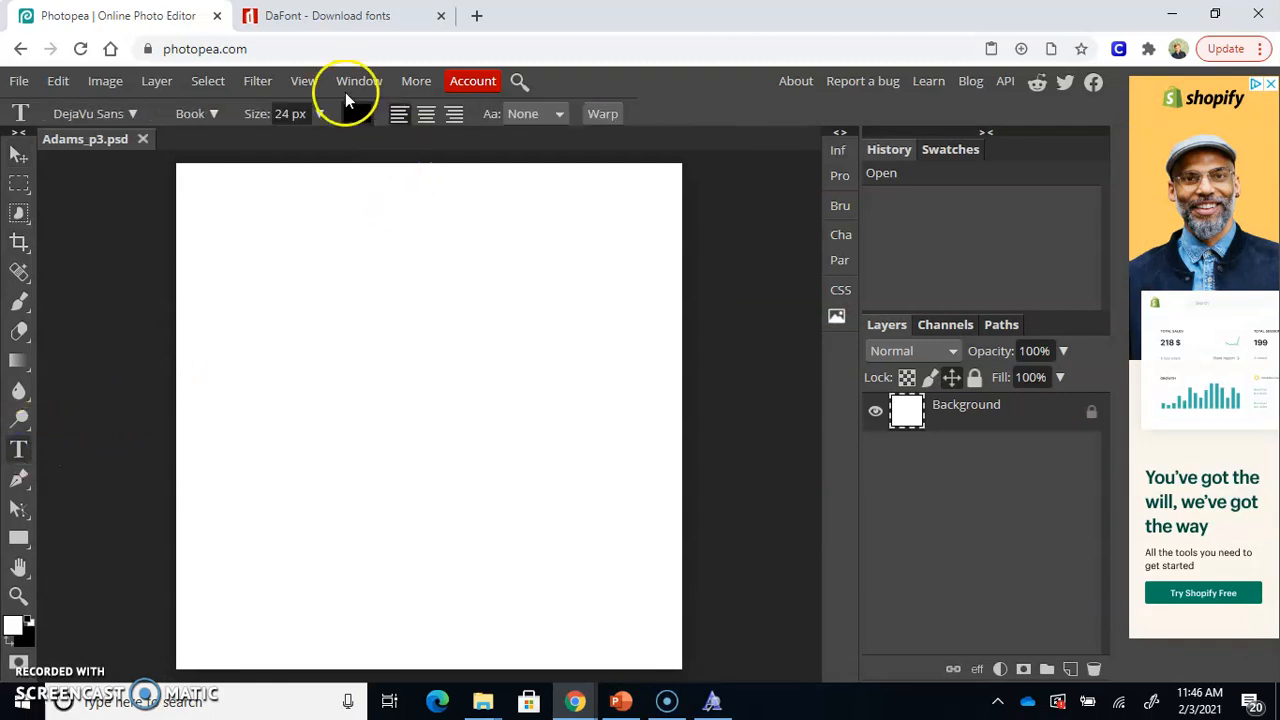
pyautogui.click(135, 112)
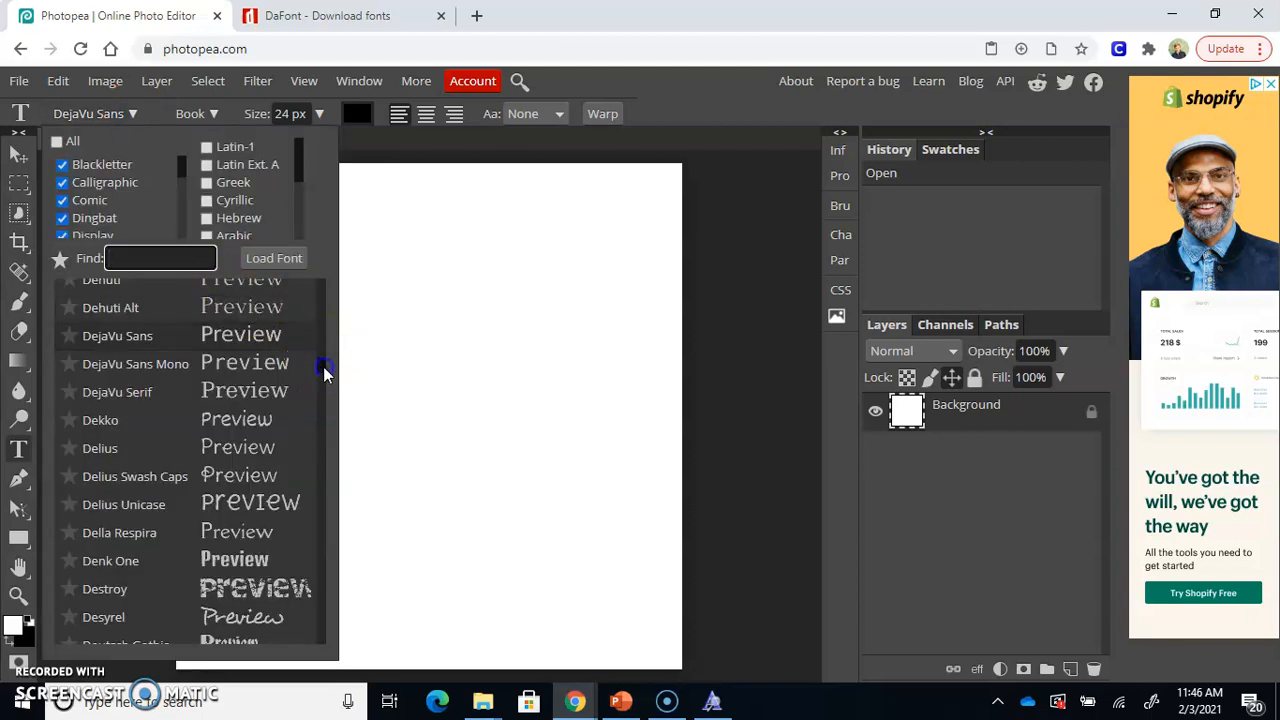
pyautogui.moveTo(325, 370); pyautogui.dragTo(323, 503)
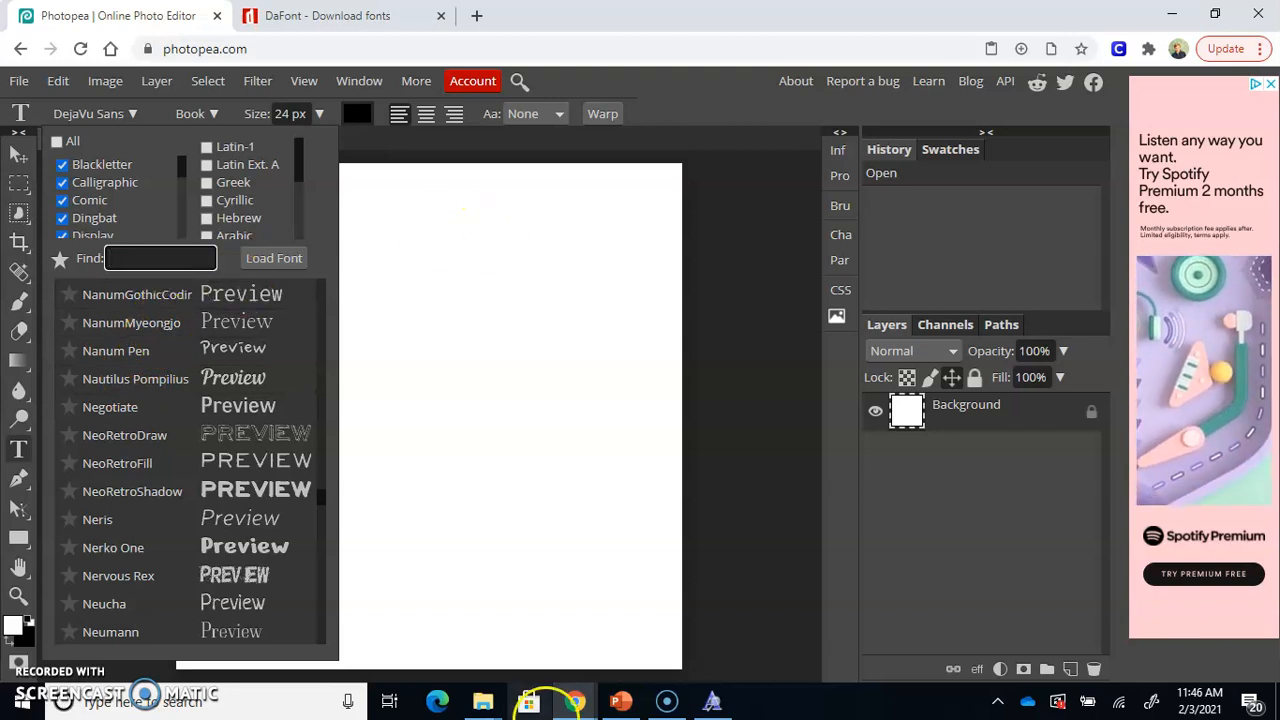
# Switch to the natusha_bayor archive in File Explorer and copy the NatushaBayor font file into the Fonts folder inside Documents
pyautogui.moveTo(483, 701)
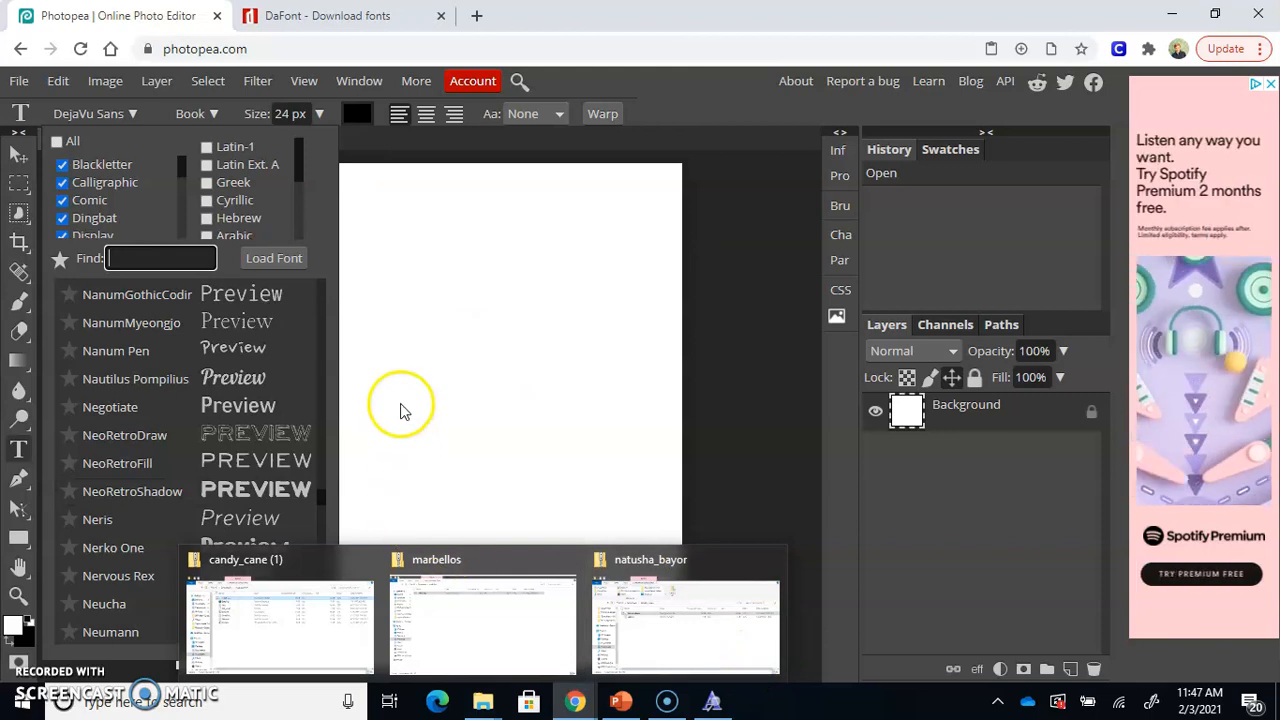
pyautogui.click(330, 15)
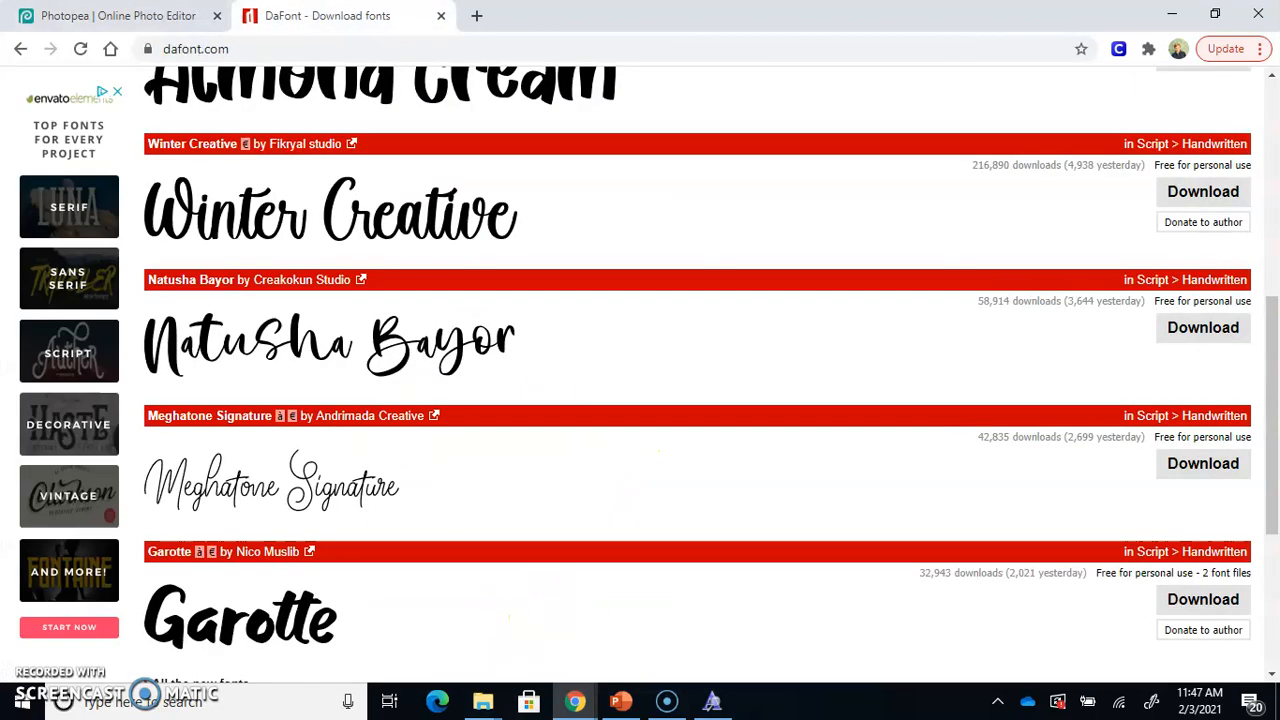
pyautogui.moveTo(483, 701)
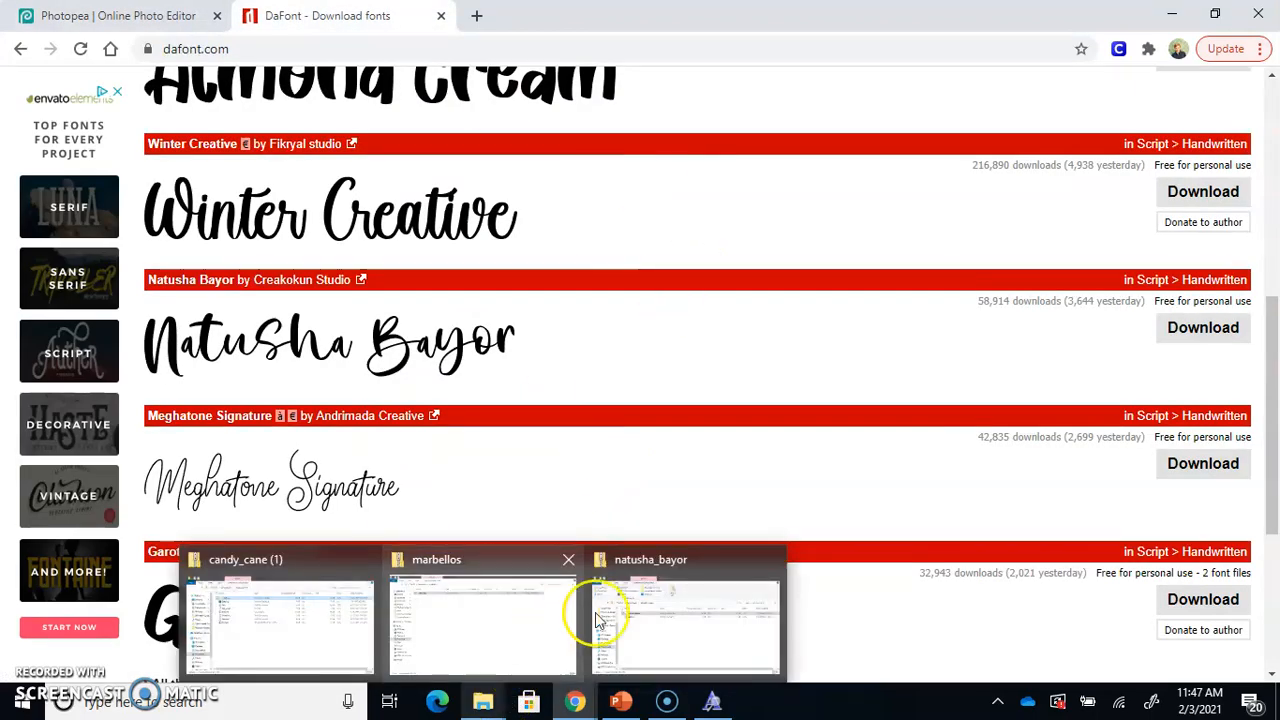
pyautogui.click(660, 612)
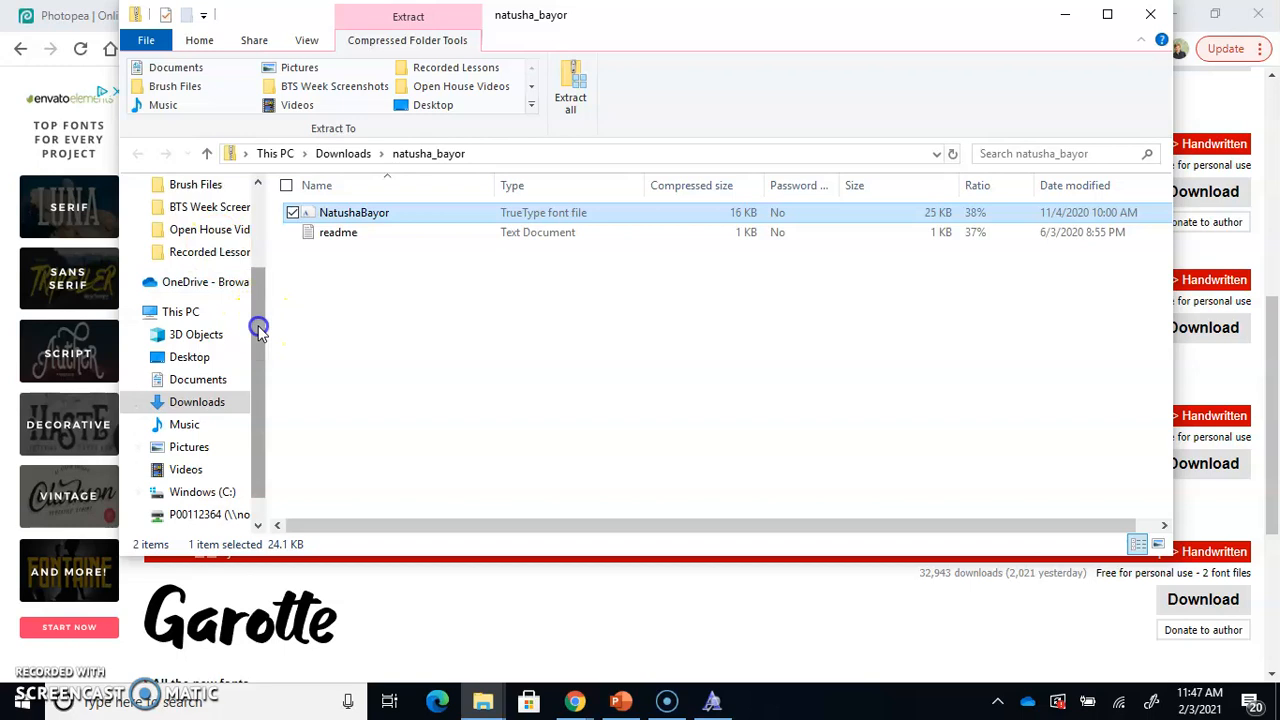
pyautogui.moveTo(258, 328); pyautogui.dragTo(262, 206)
pyautogui.click(355, 215)
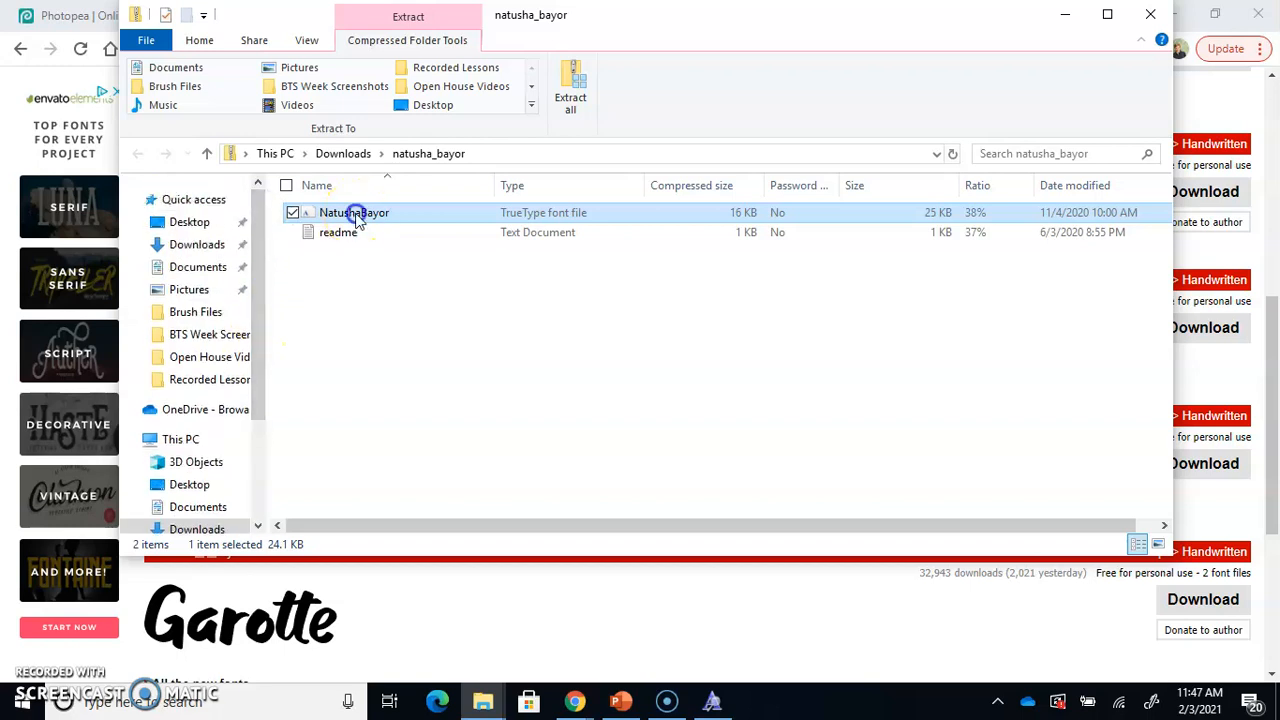
pyautogui.moveTo(355, 218); pyautogui.dragTo(203, 383)
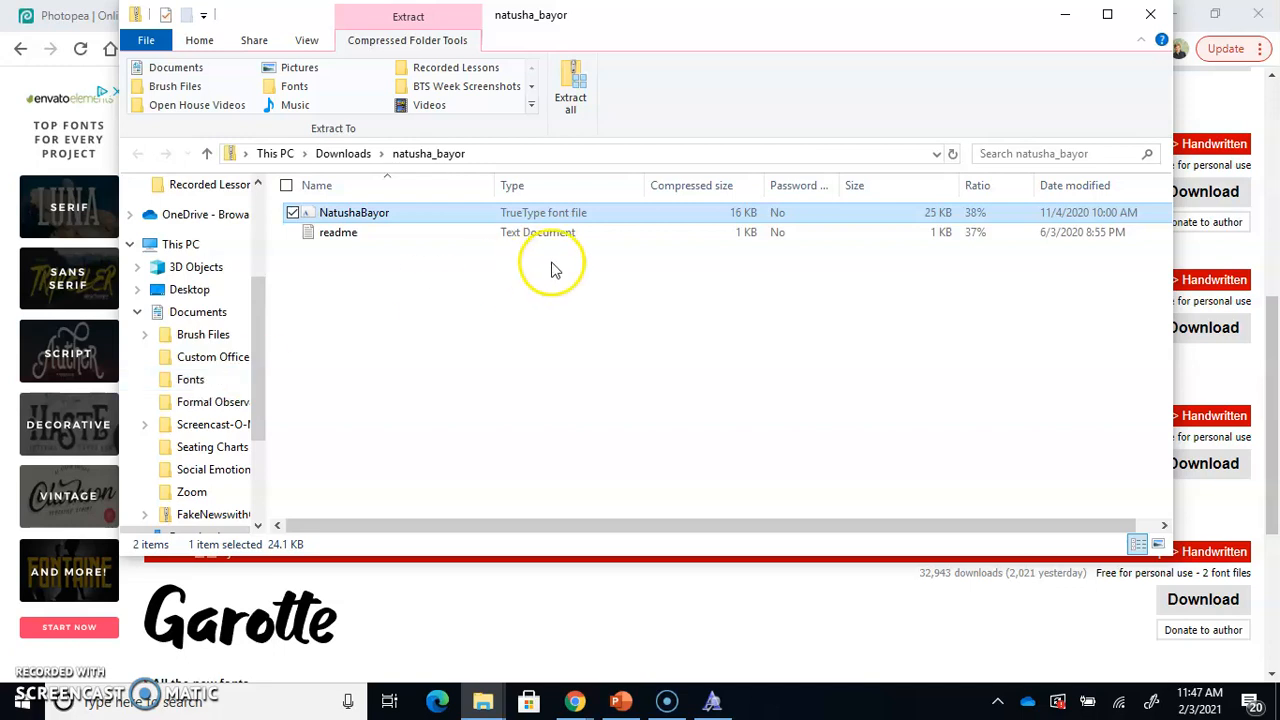
# Copy the NatushaBayor font file to the clipboard and paste it into the Documents > Fonts folder
pyautogui.click(564, 205)
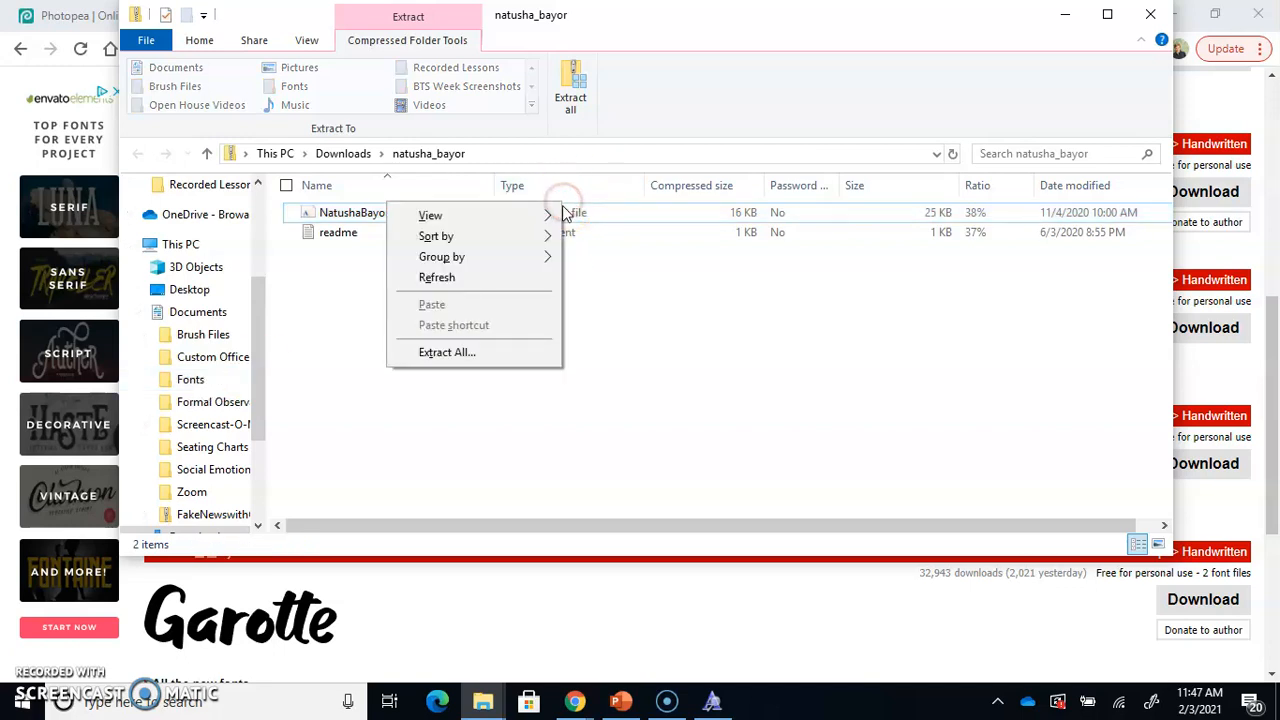
pyautogui.click(611, 207)
pyautogui.rightClick(612, 207)
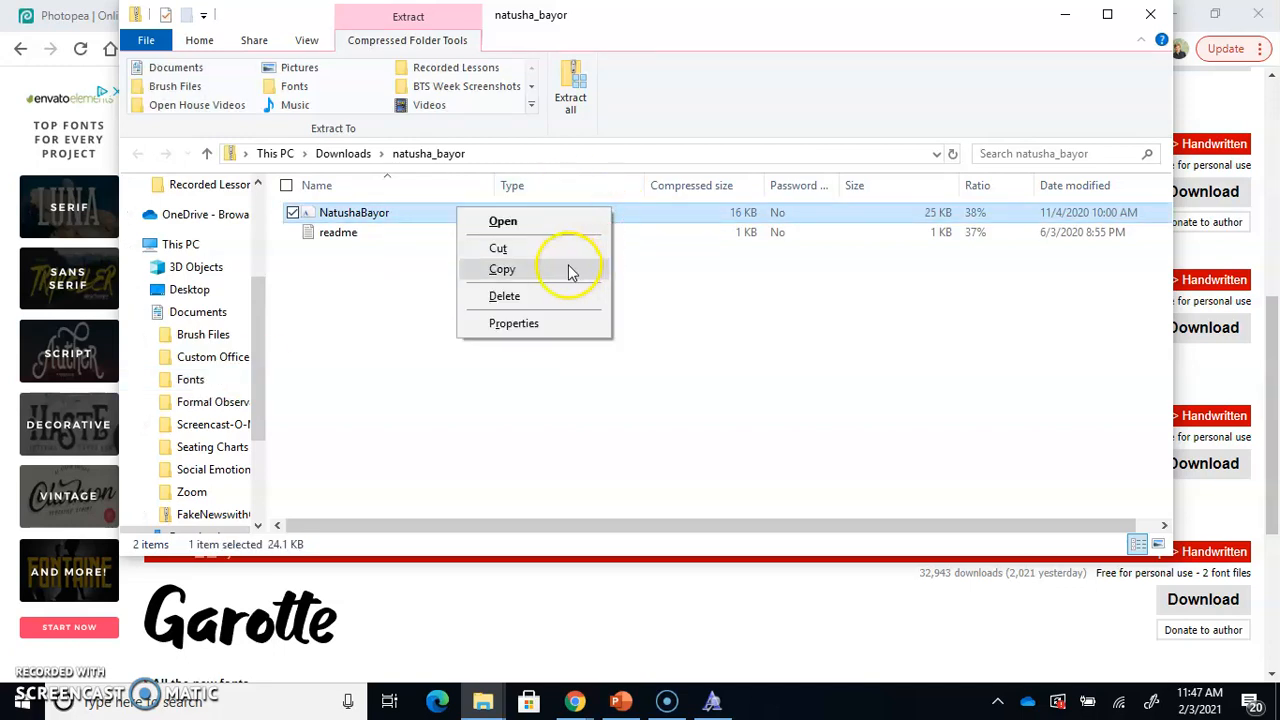
pyautogui.click(571, 270)
pyautogui.click(197, 312)
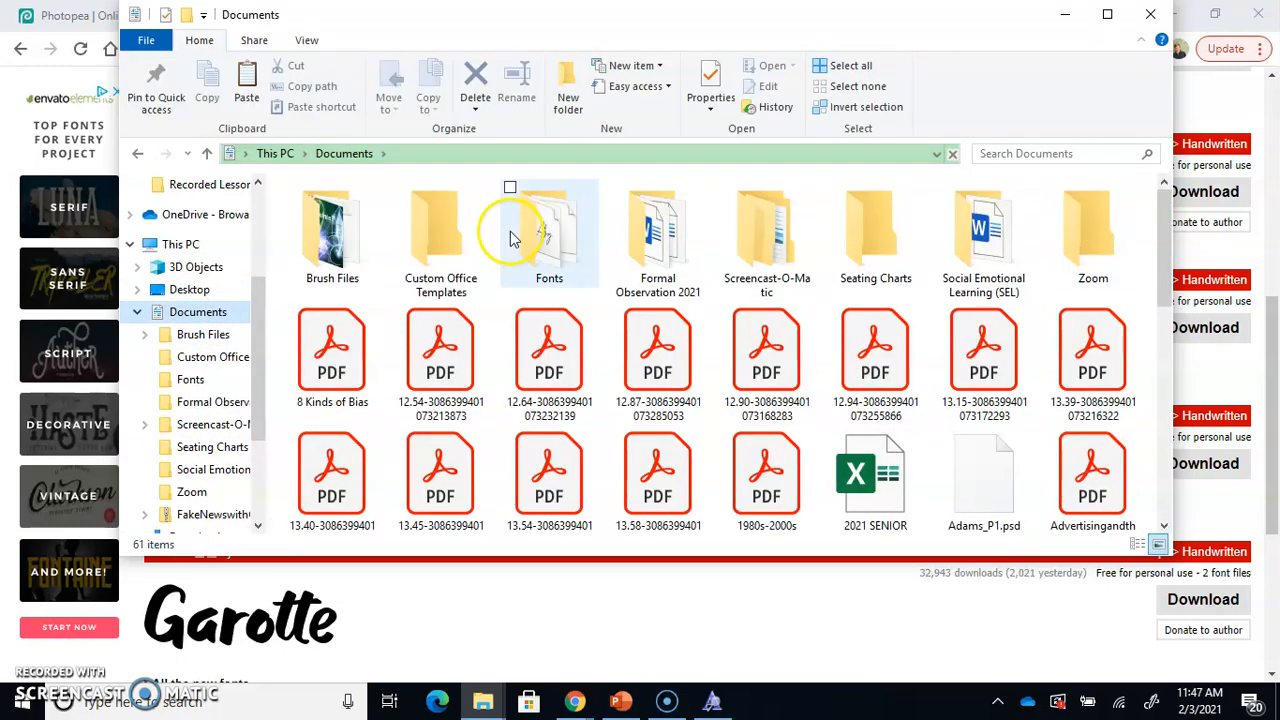
pyautogui.click(510, 230)
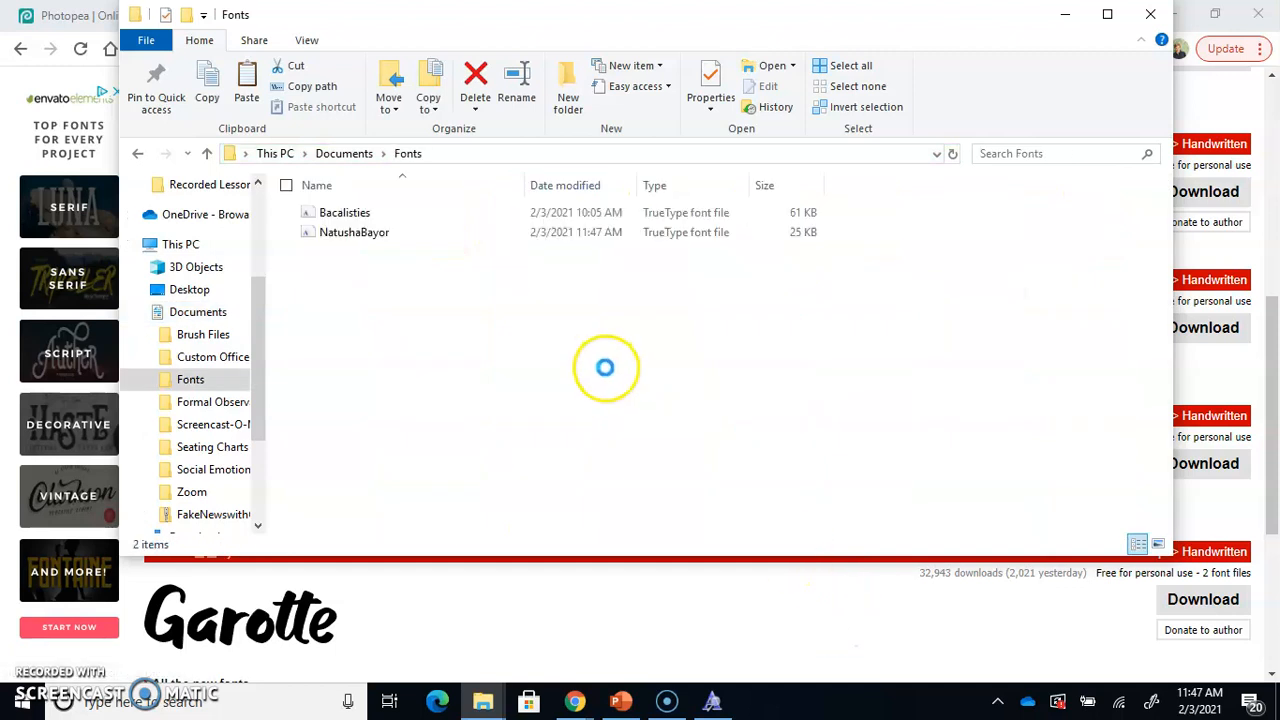
pyautogui.rightClick(618, 396)
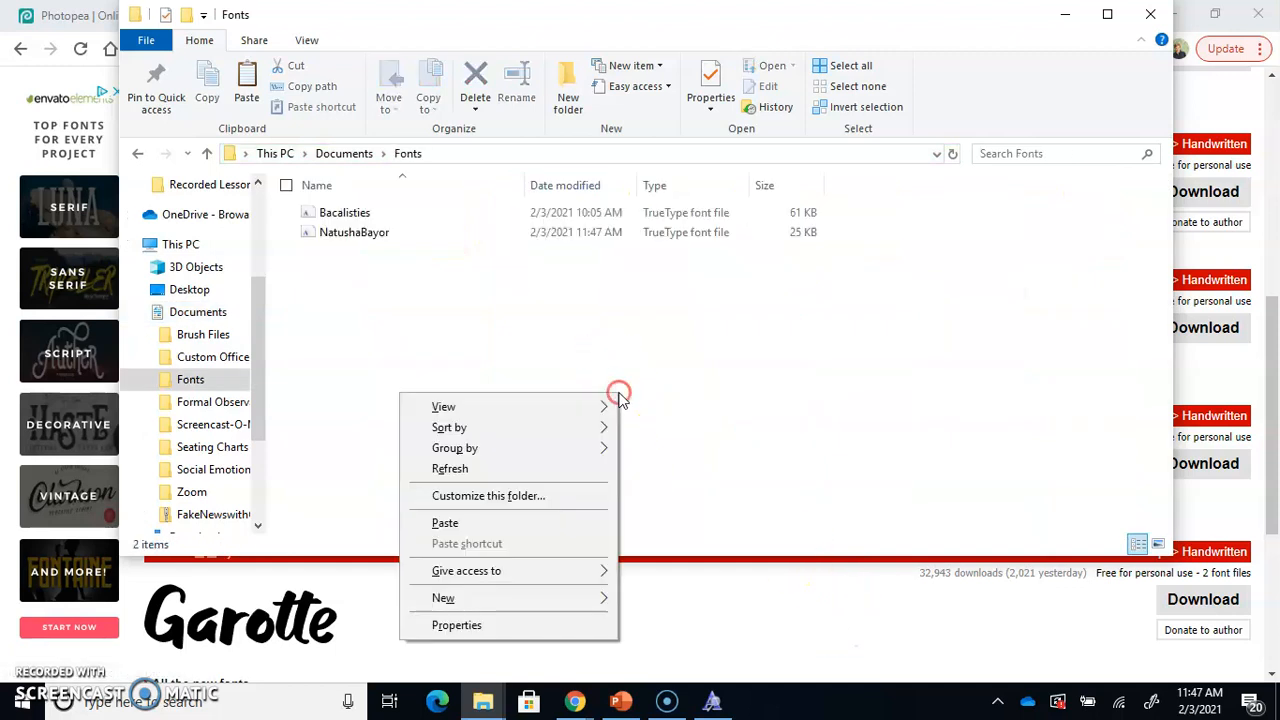
pyautogui.click(520, 524)
pyautogui.click(570, 217)
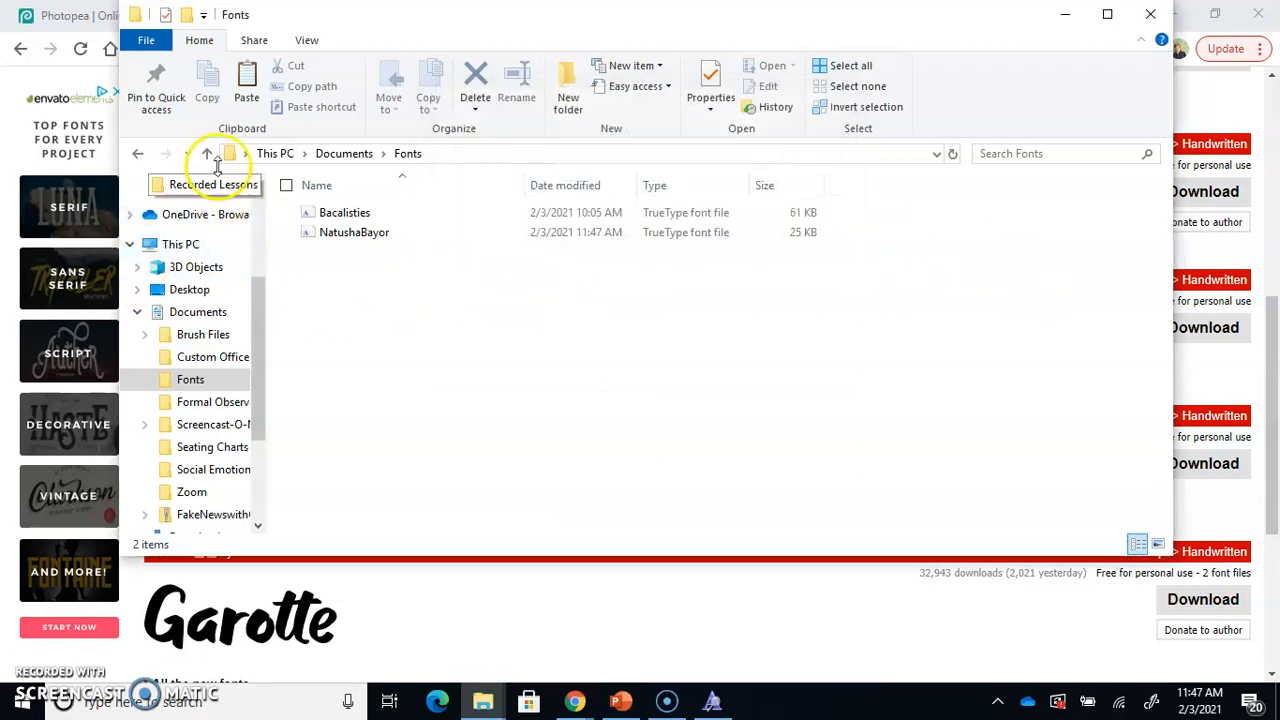
pyautogui.click(138, 155)
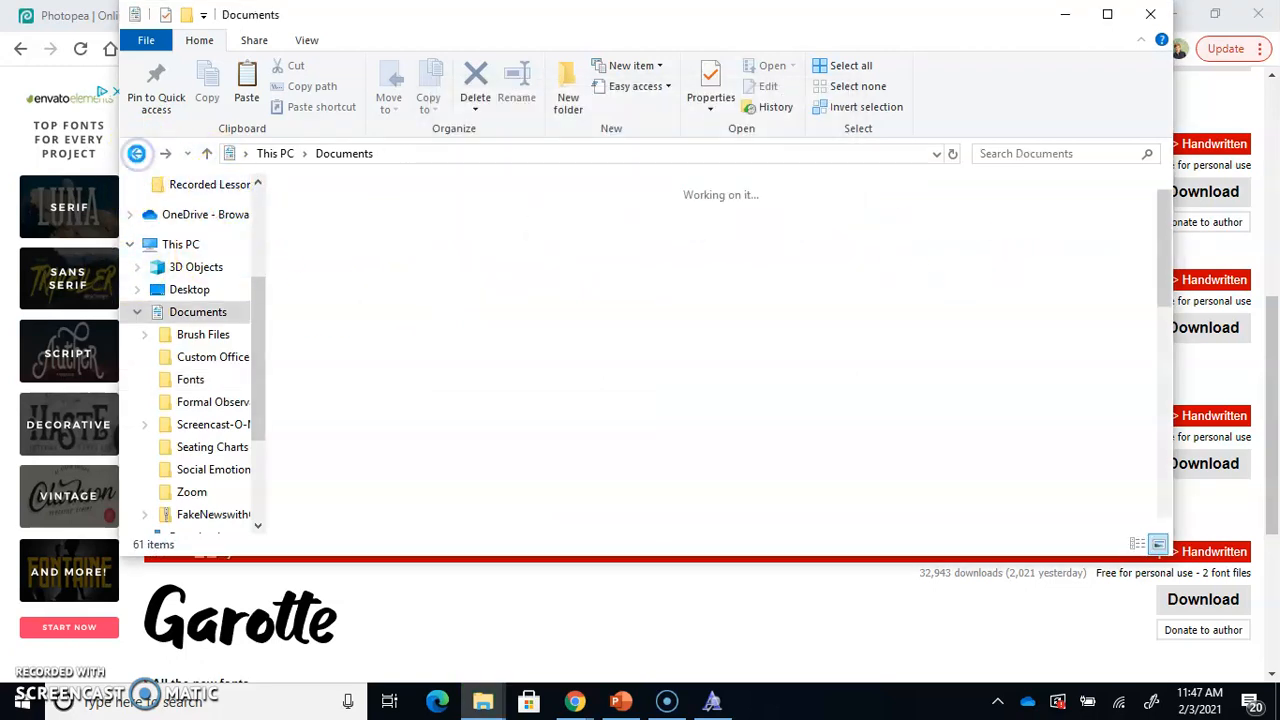
pyautogui.click(140, 155)
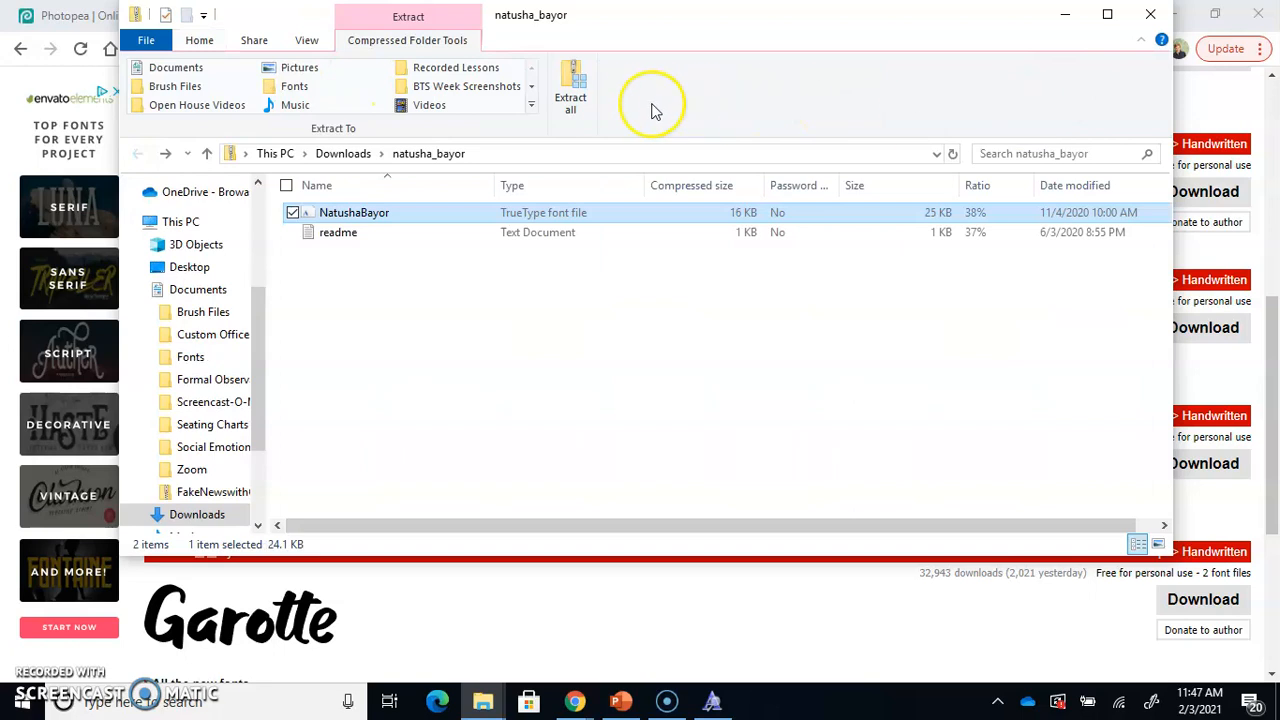
pyautogui.click(571, 92)
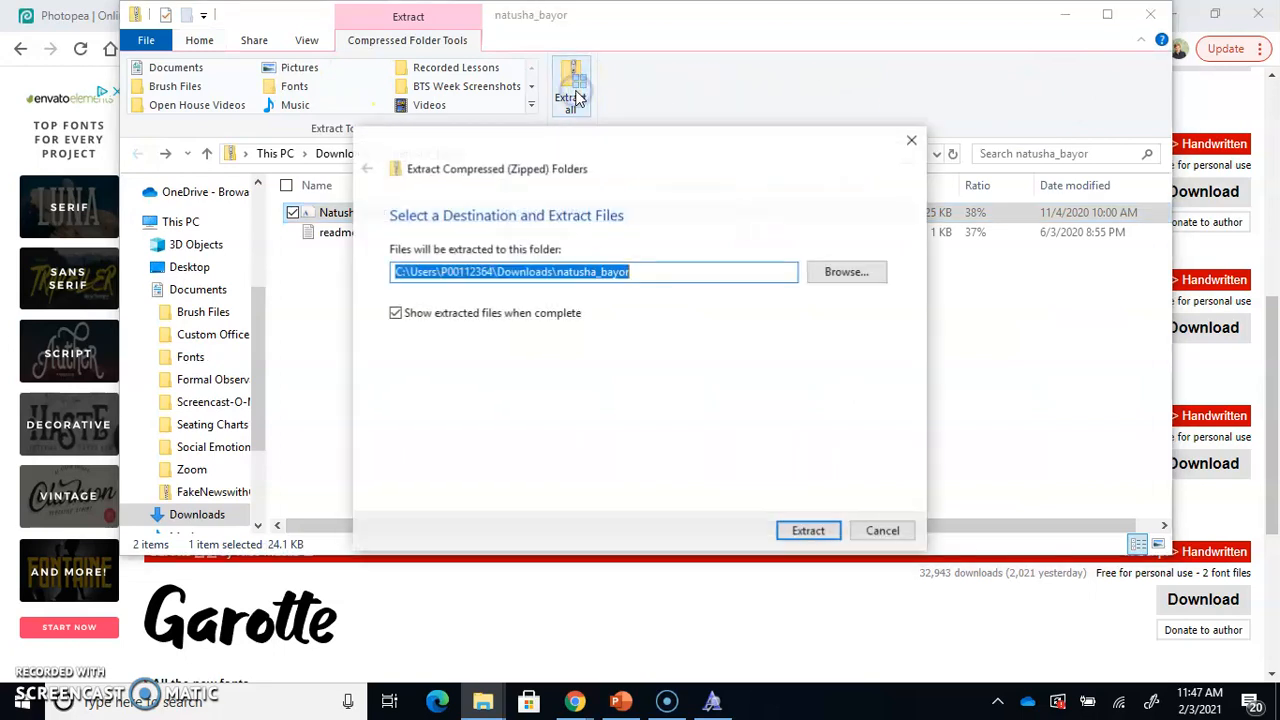
pyautogui.click(857, 267)
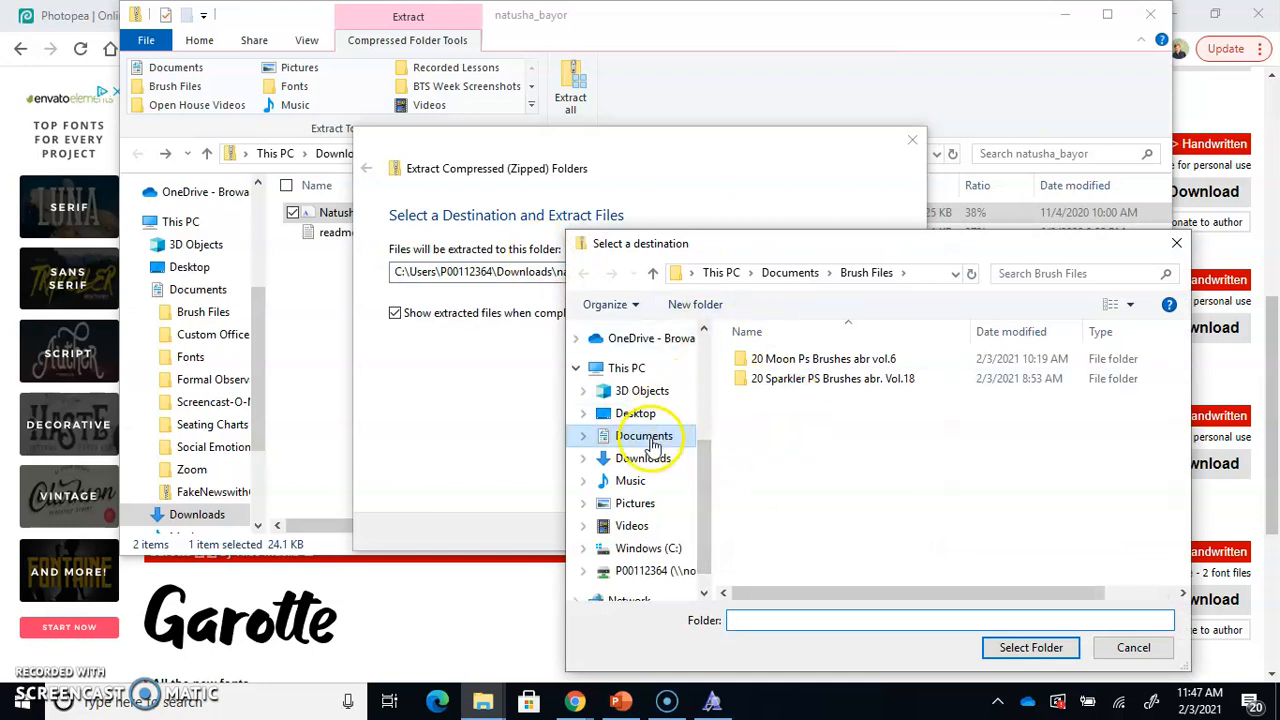
pyautogui.click(648, 438)
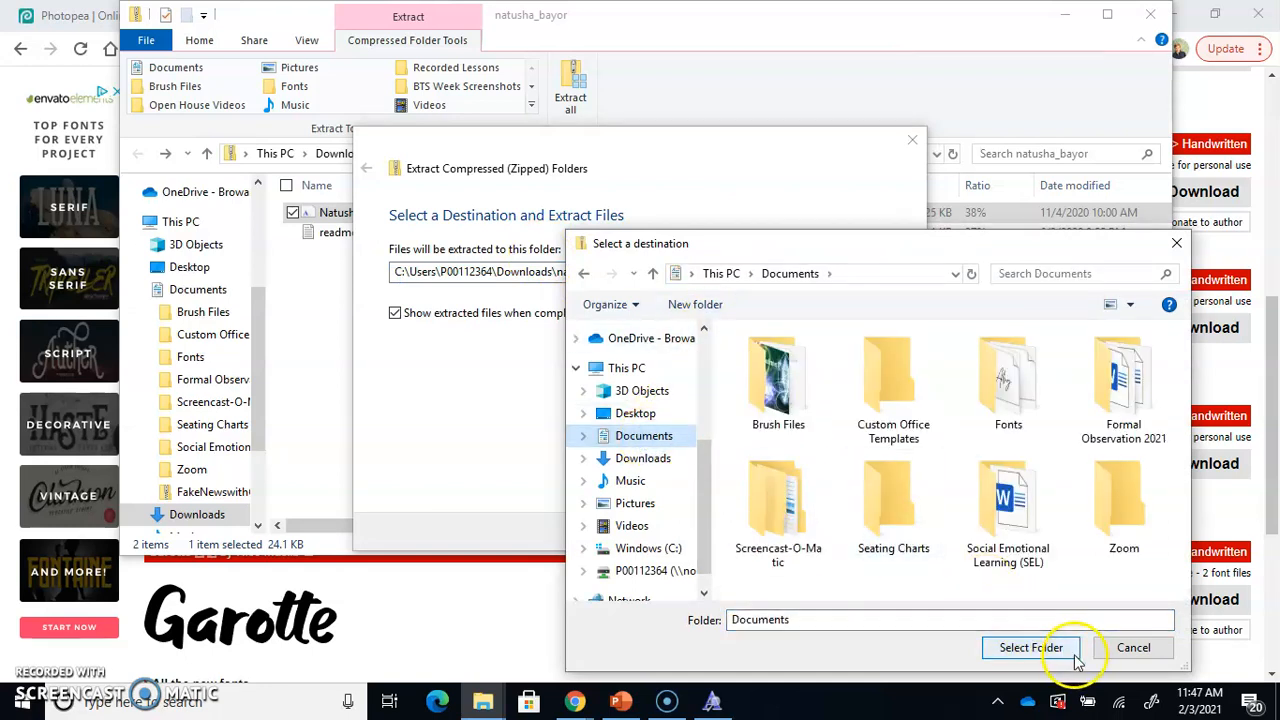
pyautogui.click(1031, 648)
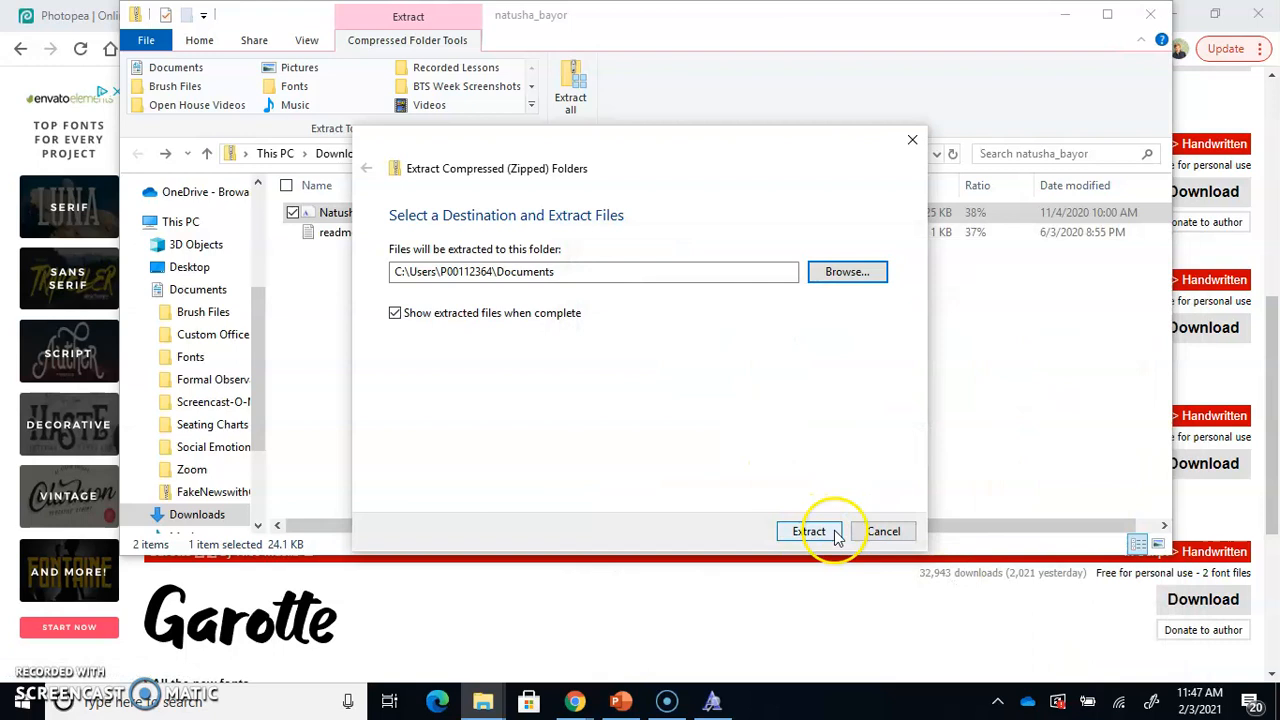
pyautogui.click(884, 531)
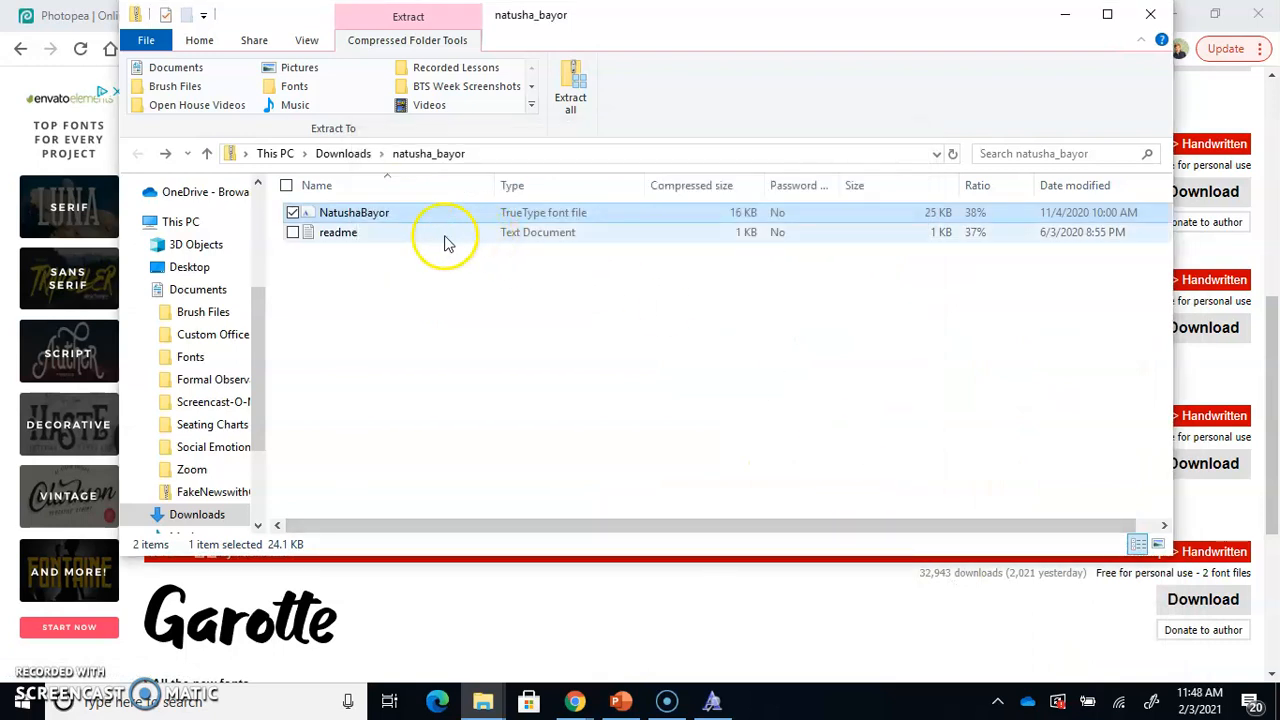
pyautogui.moveTo(264, 219); pyautogui.dragTo(344, 221)
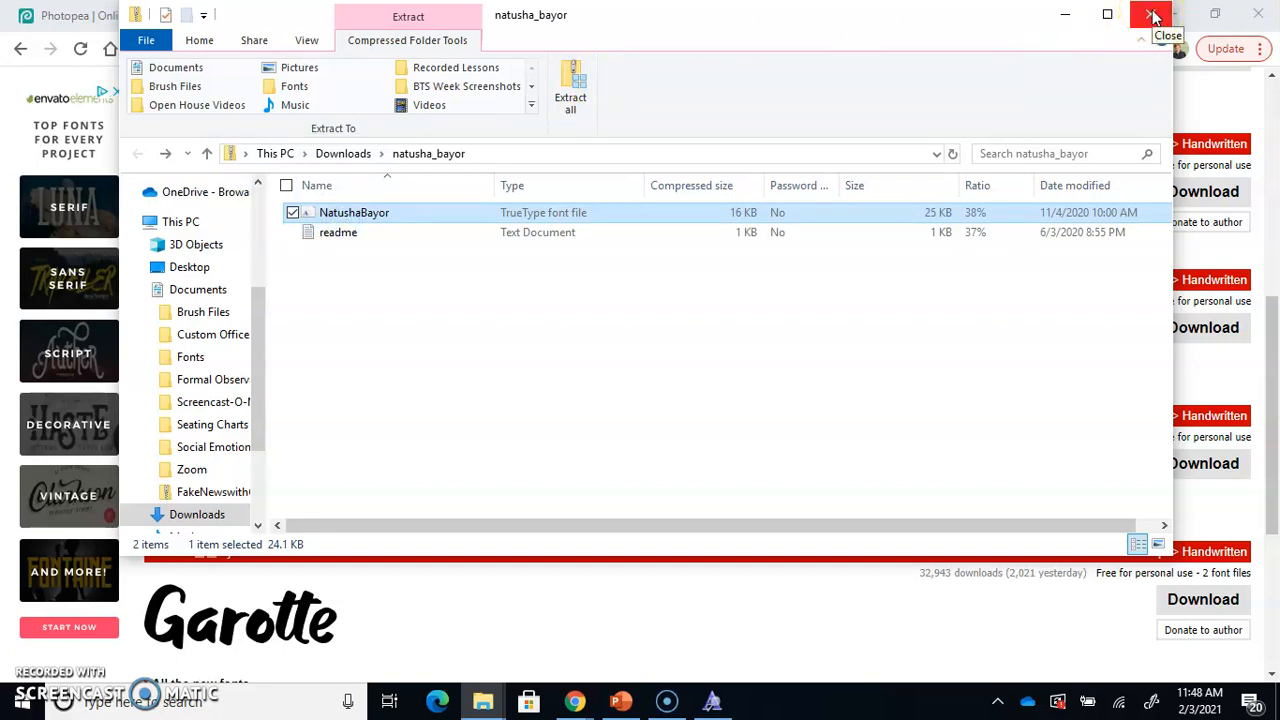
pyautogui.click(1153, 15)
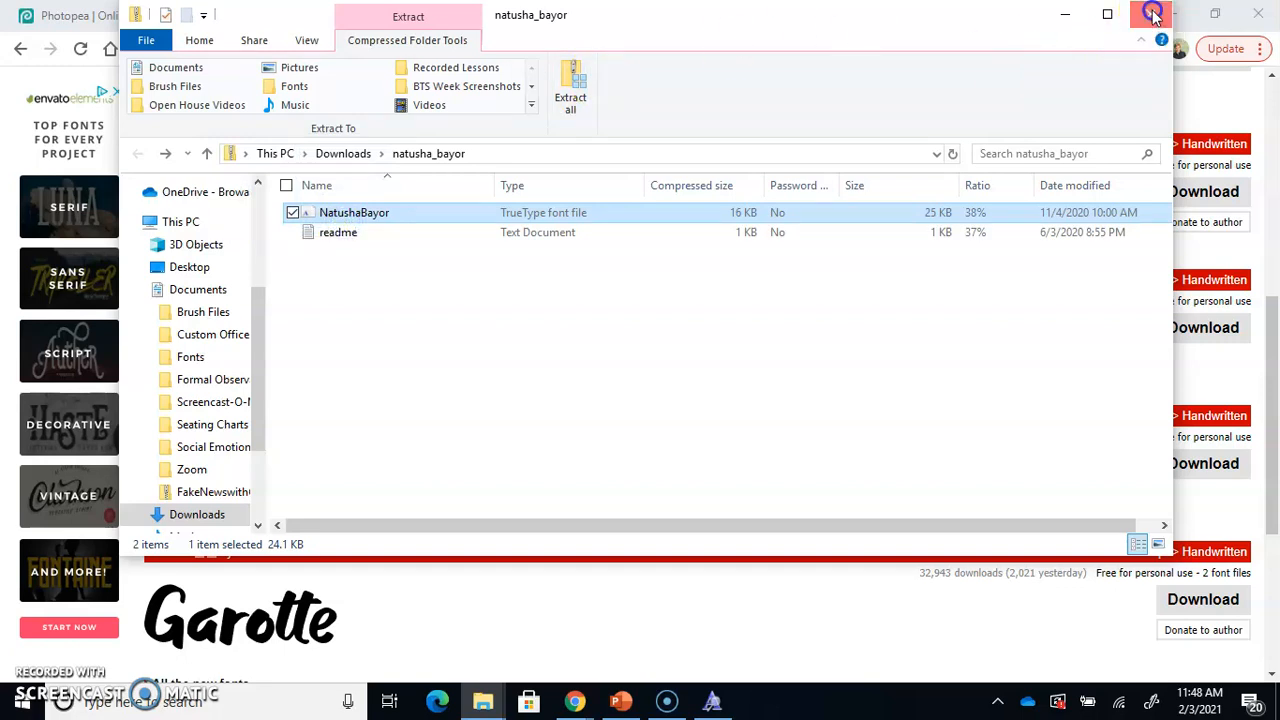
pyautogui.click(70, 14)
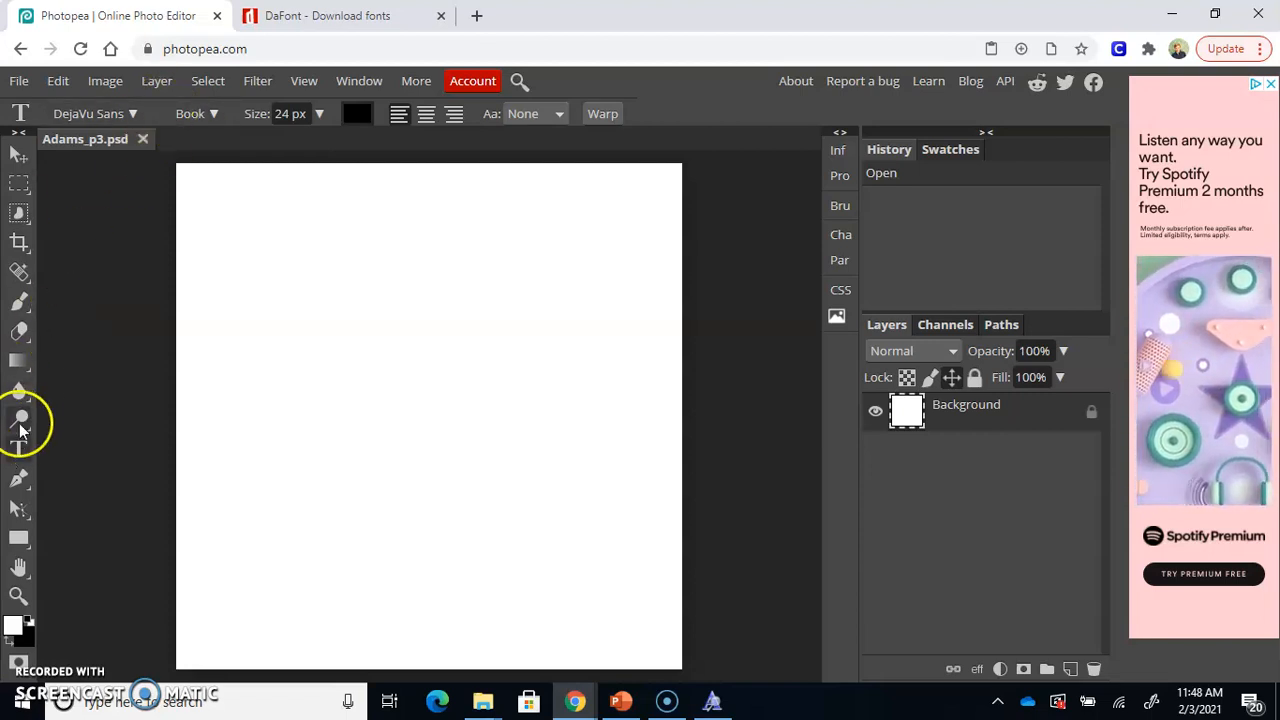
# Load the NatushaBayor font file from Documents > Fonts into the font list and agree to load it in future sessions
pyautogui.click(137, 114)
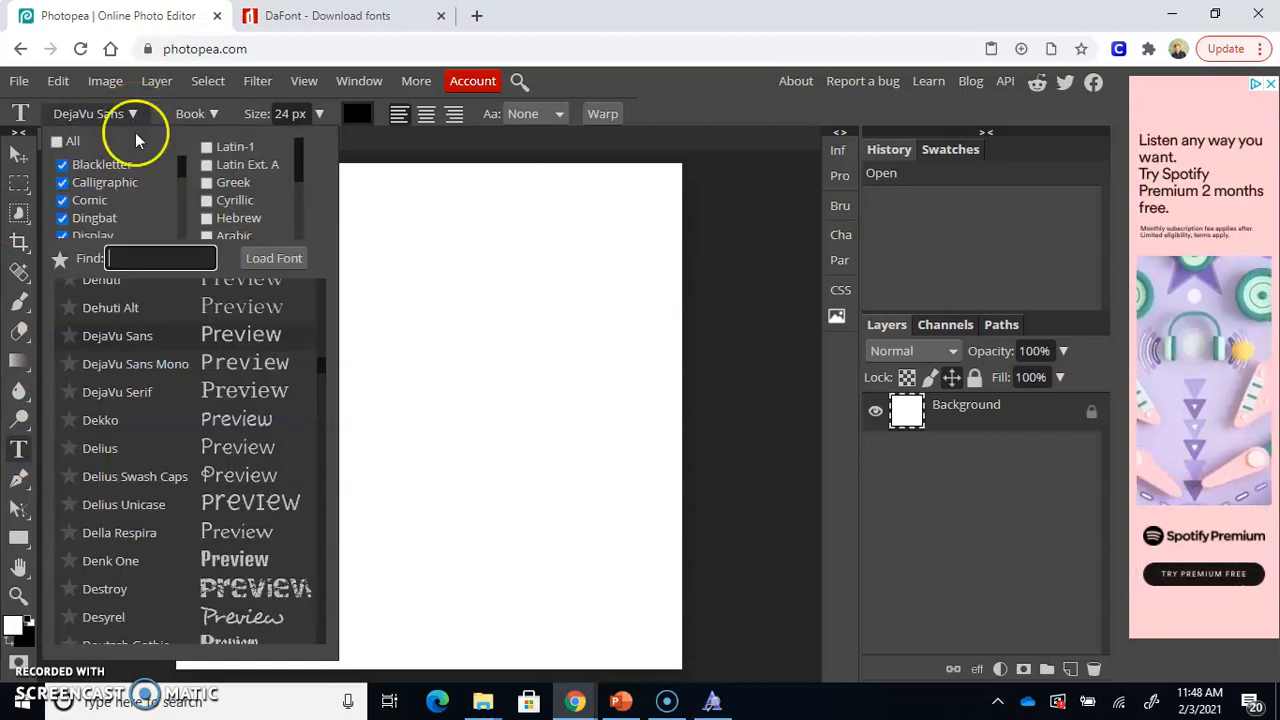
pyautogui.click(289, 258)
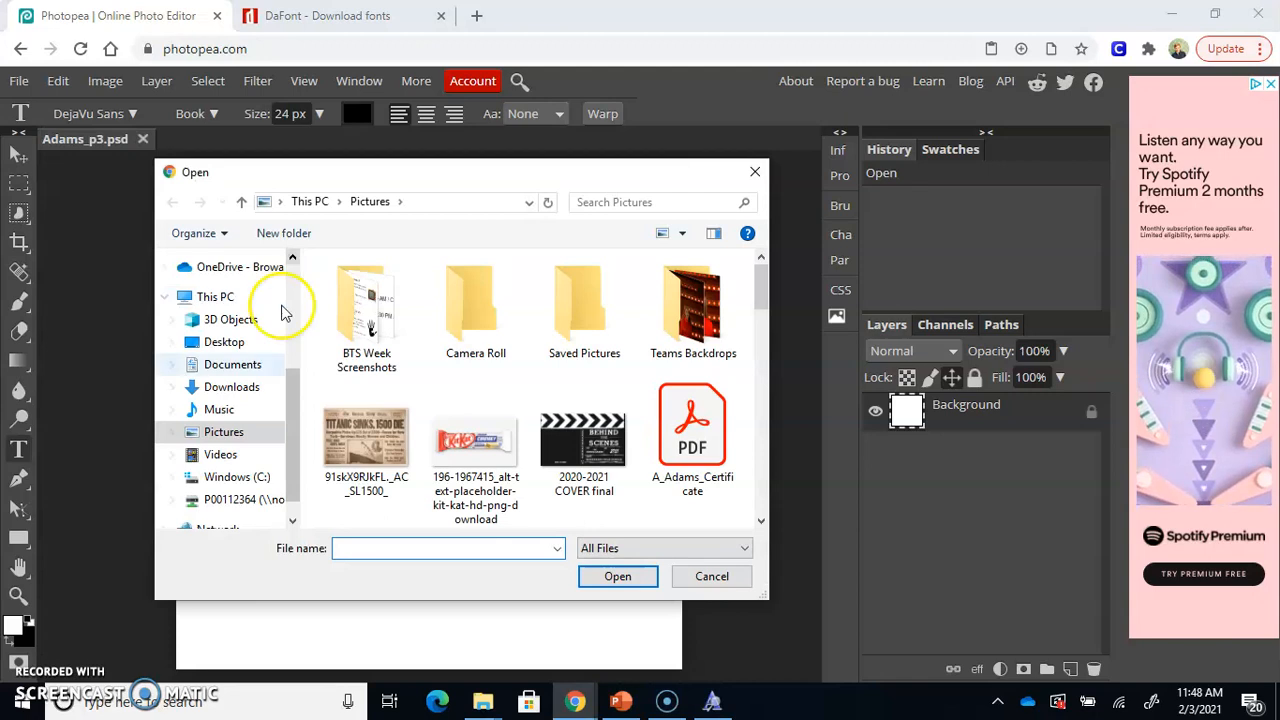
pyautogui.click(235, 366)
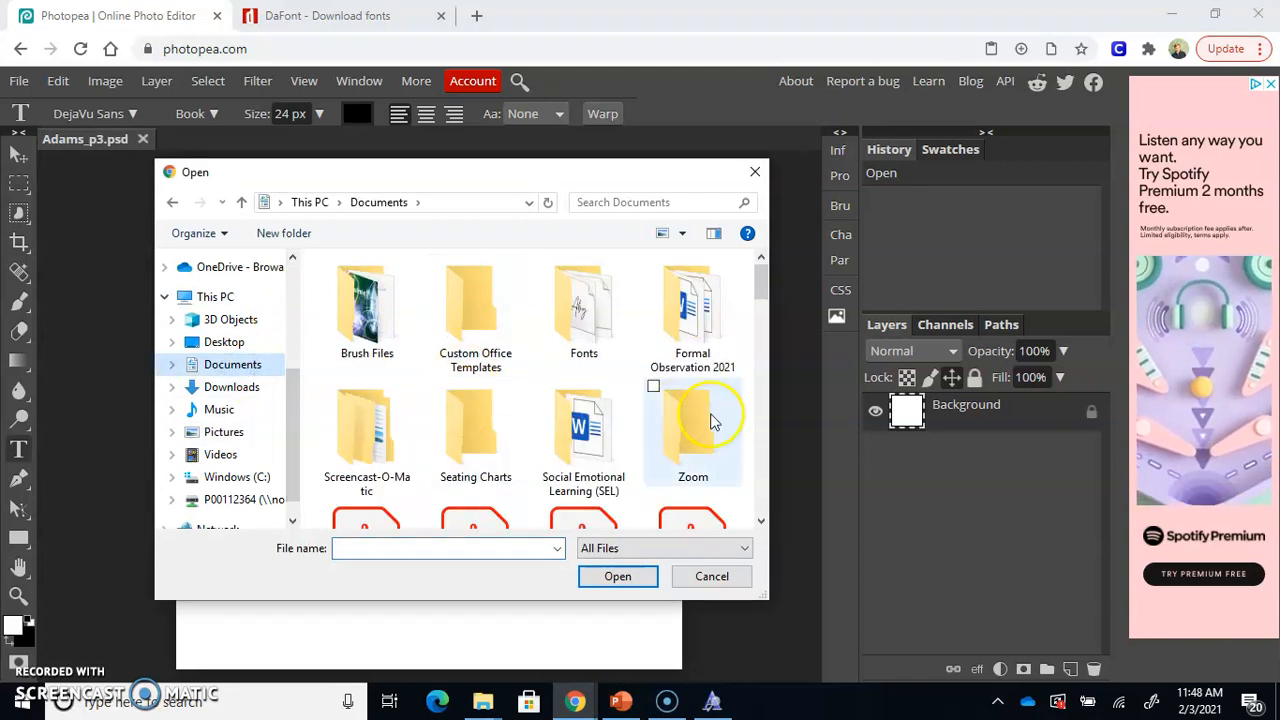
pyautogui.doubleClick(580, 300)
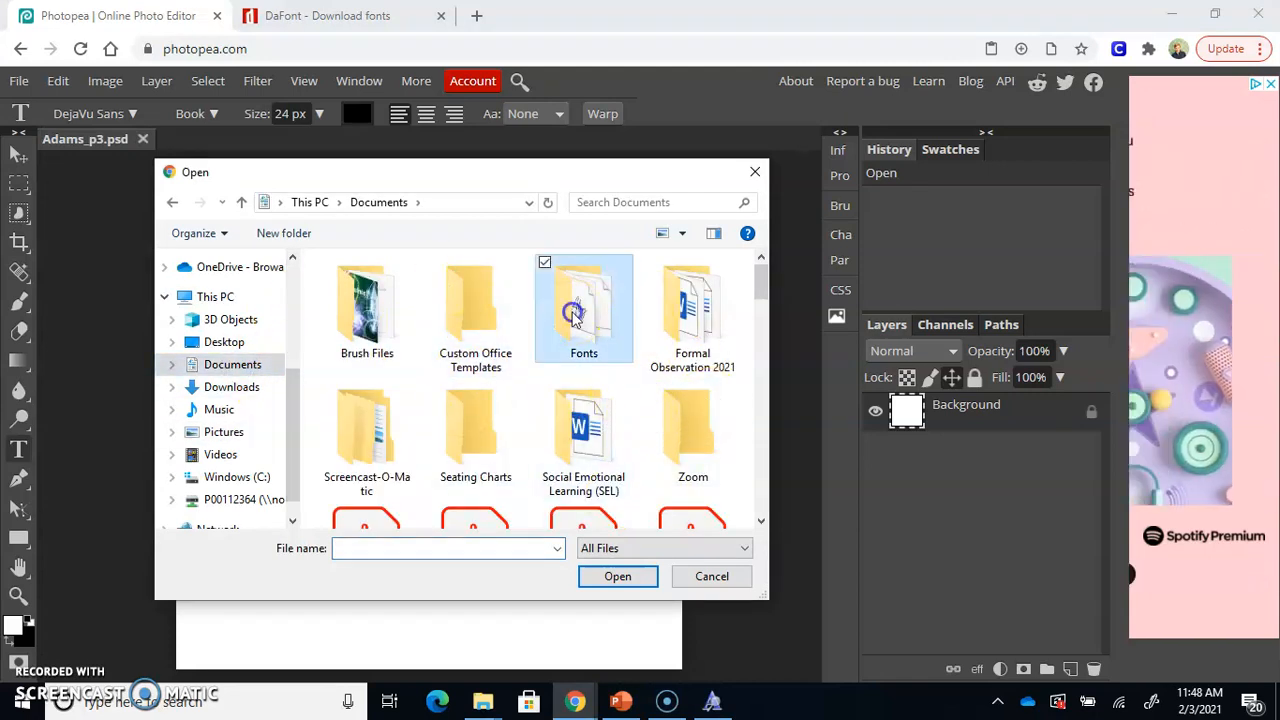
pyautogui.doubleClick(365, 312)
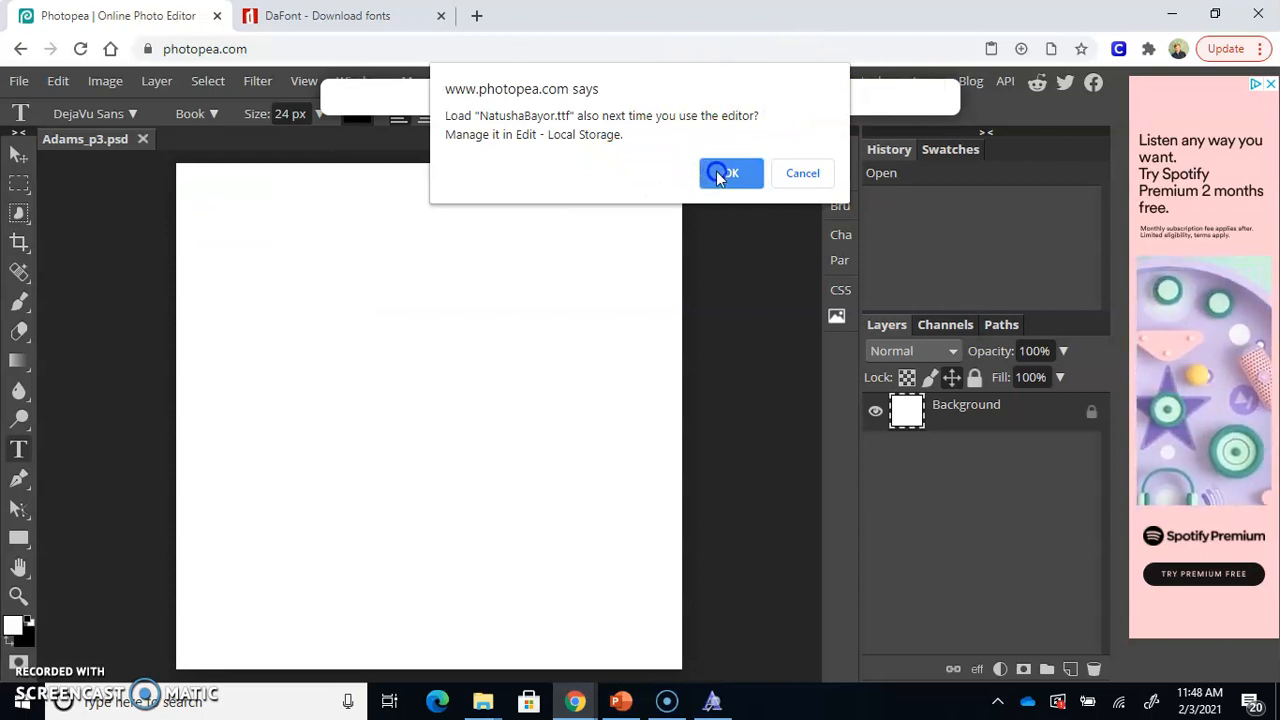
pyautogui.click(716, 173)
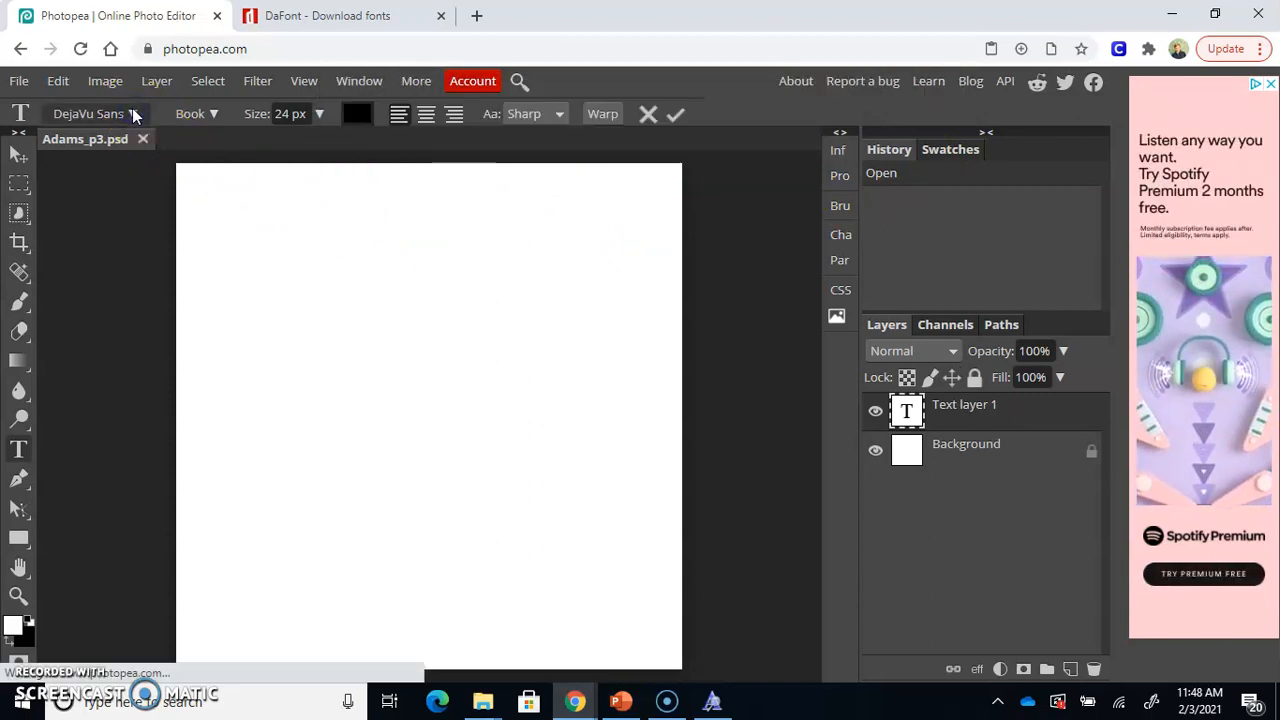
# Browse the alphabetical font list for the newly loaded Natusha Bayor font
pyautogui.click(133, 114)
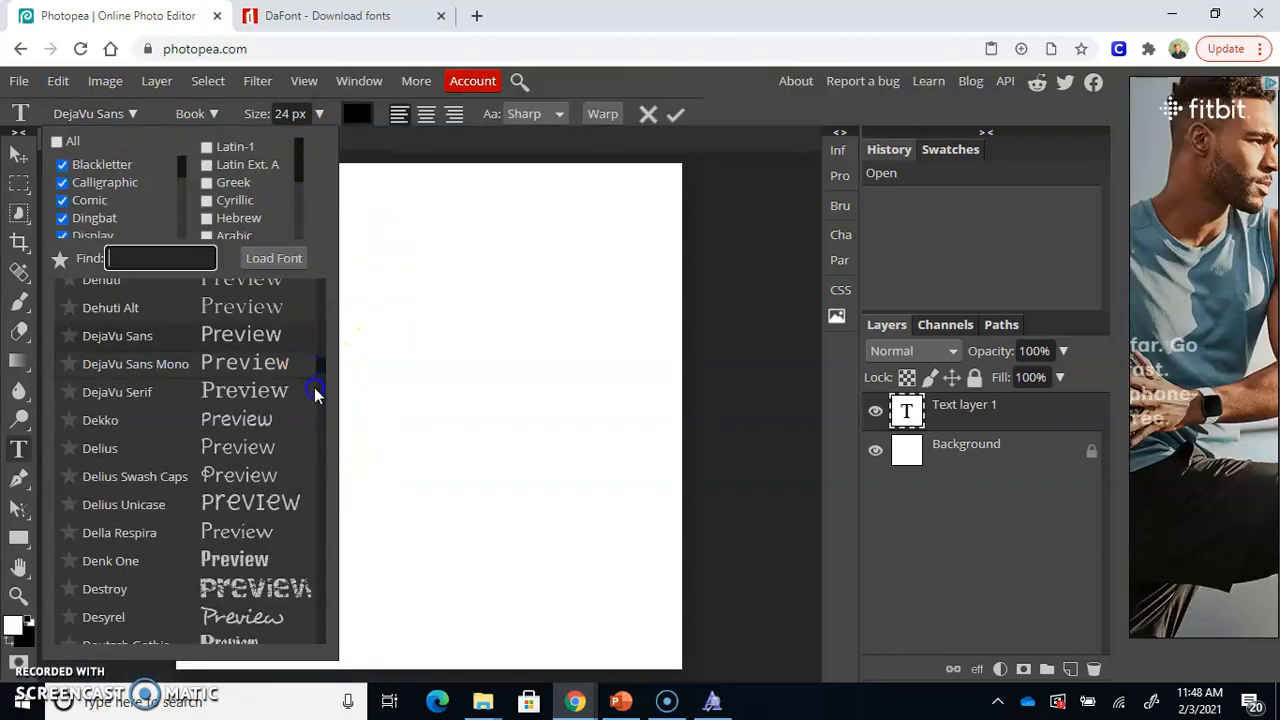
pyautogui.scroll(-1, 320, 400)
pyautogui.scroll(-10, 320, 400)
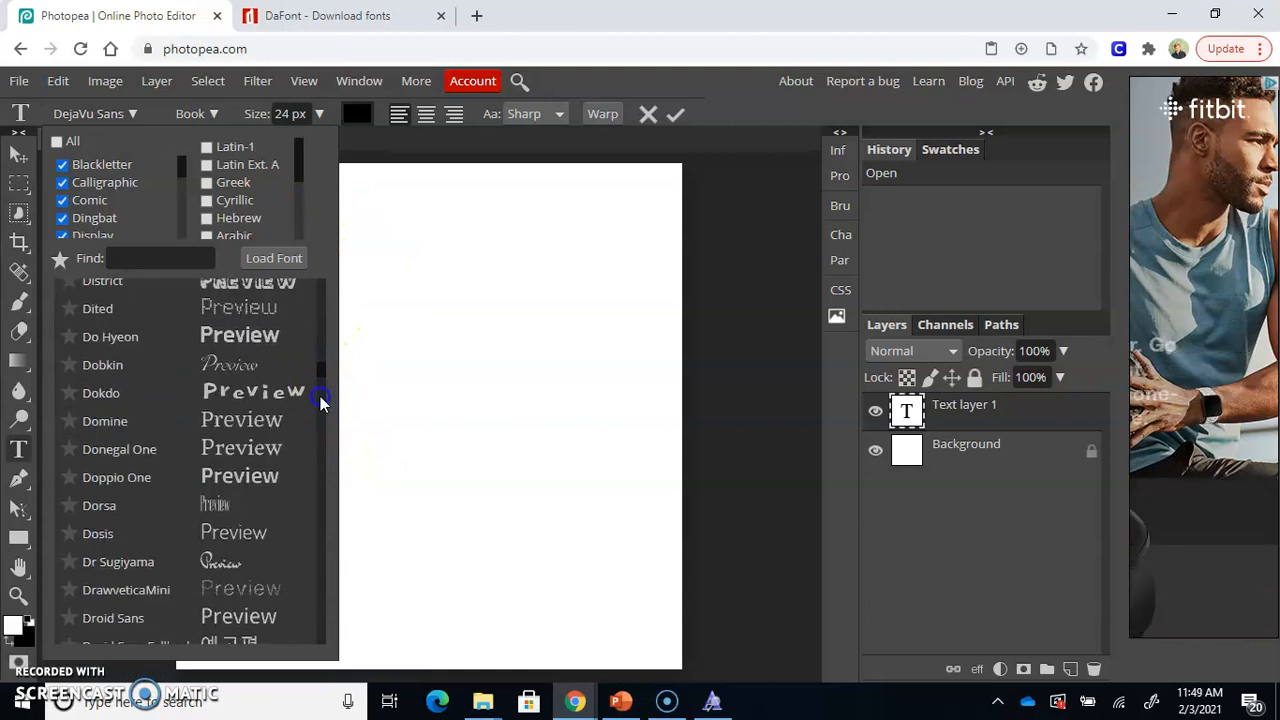
pyautogui.scroll(-10, 320, 400)
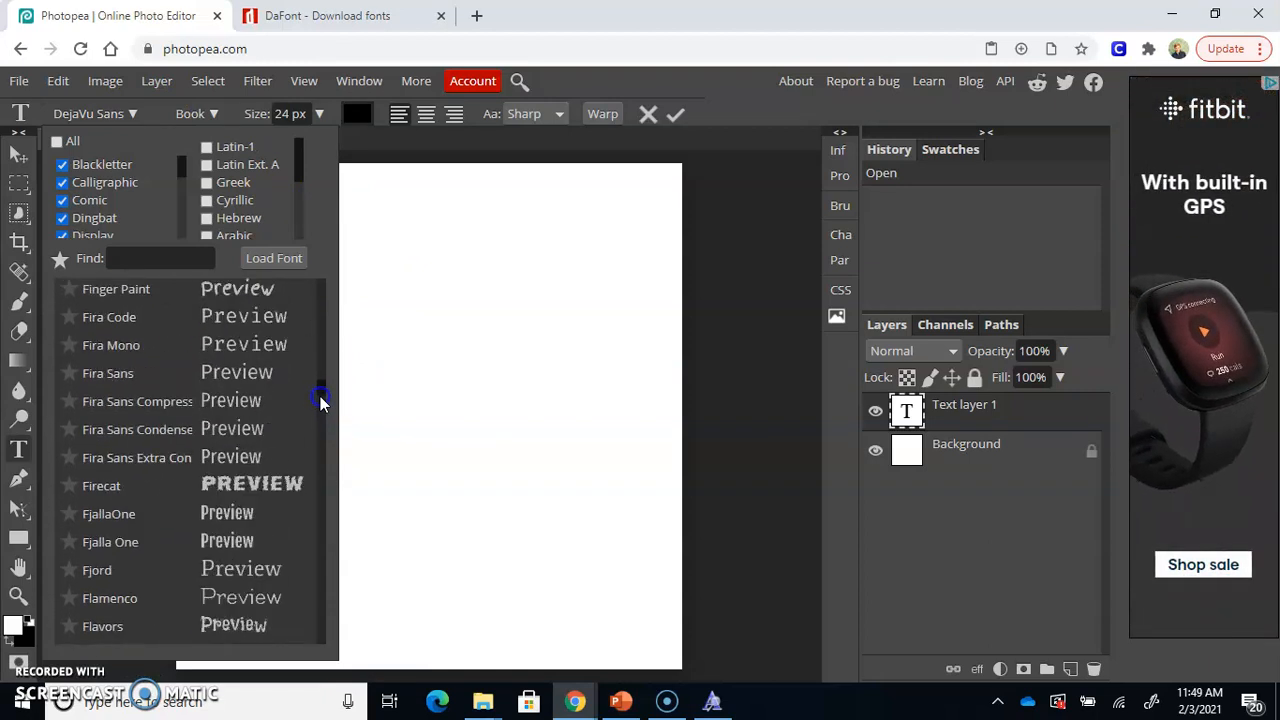
pyautogui.scroll(-15, 324, 437)
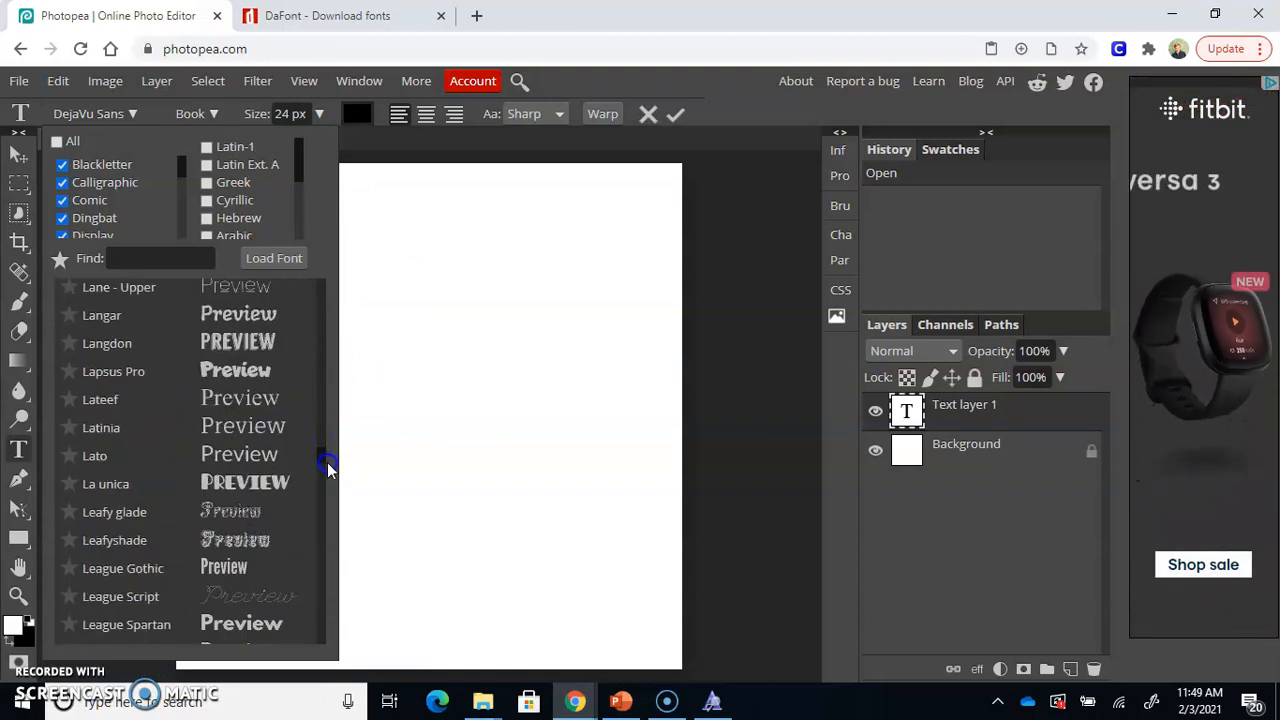
pyautogui.moveTo(330, 500); pyautogui.dragTo(330, 512)
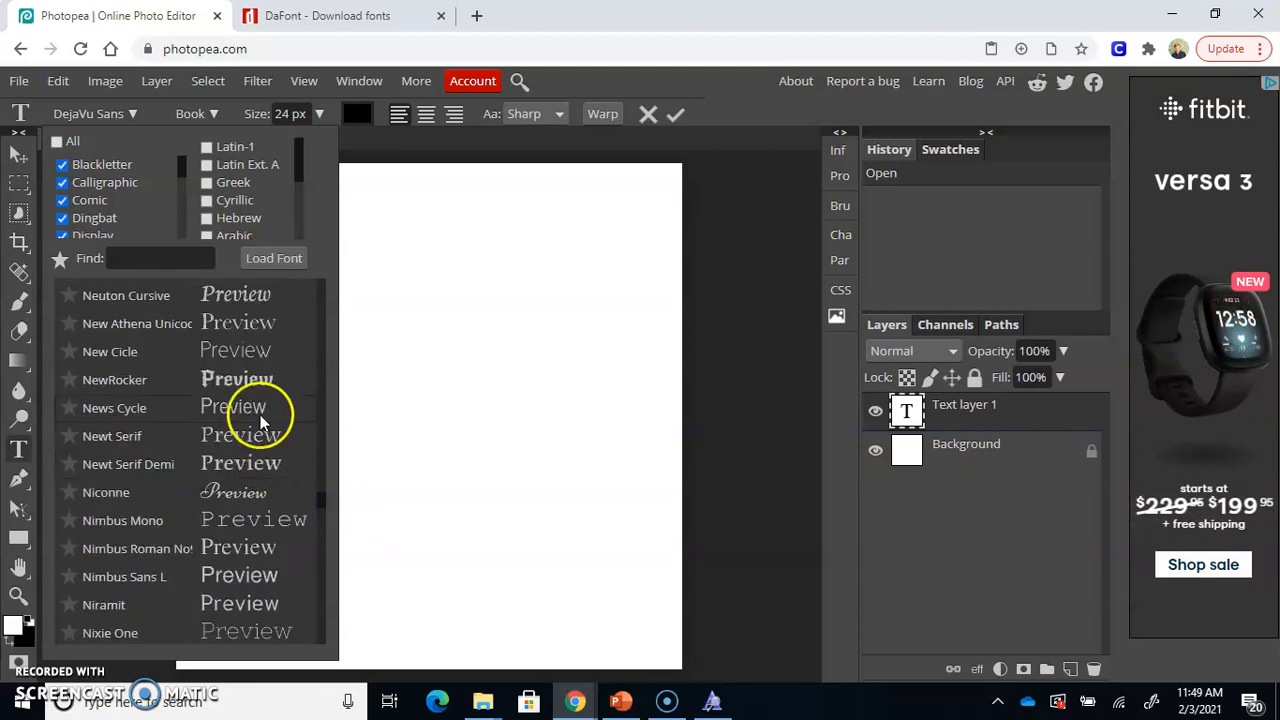
pyautogui.click(321, 380)
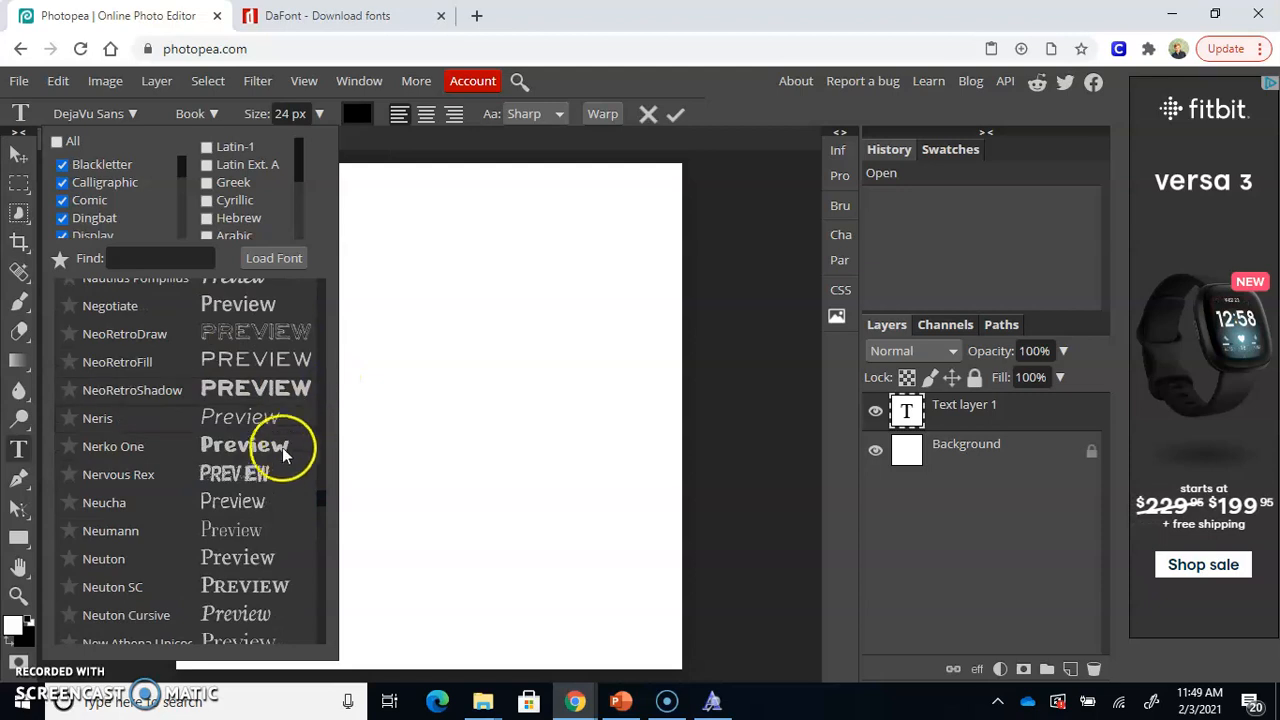
pyautogui.click(322, 305)
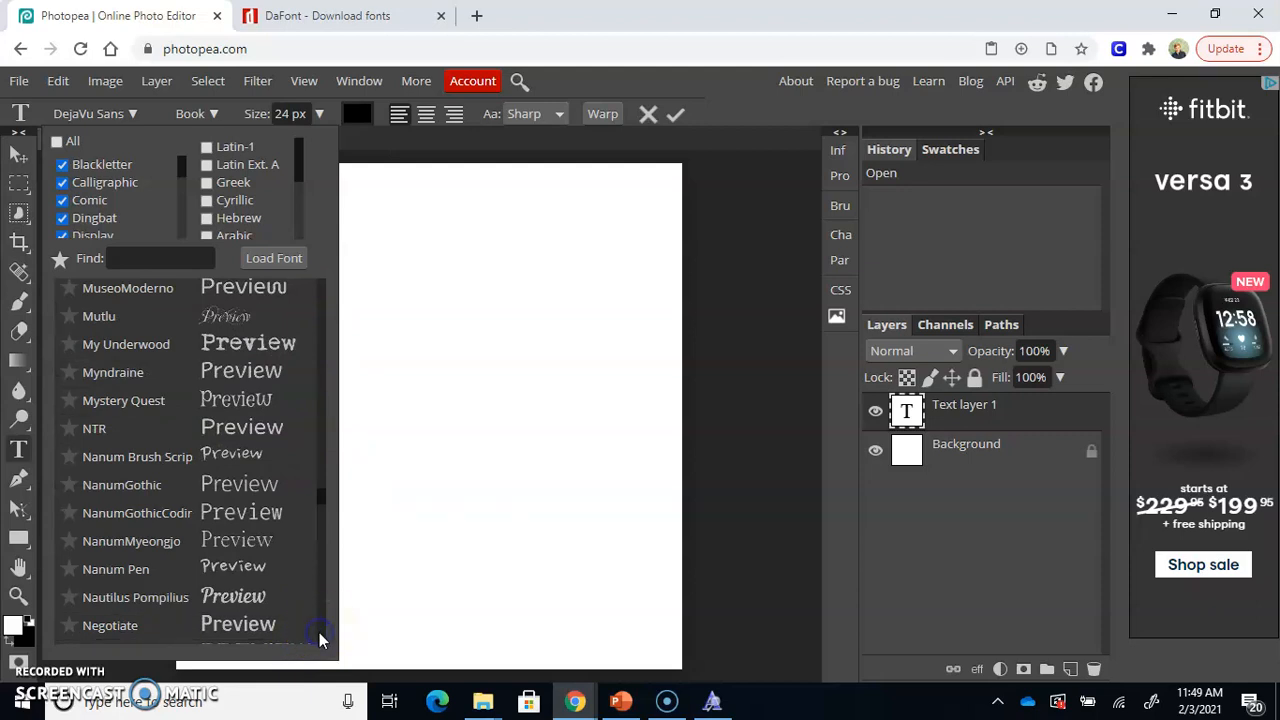
pyautogui.click(324, 496)
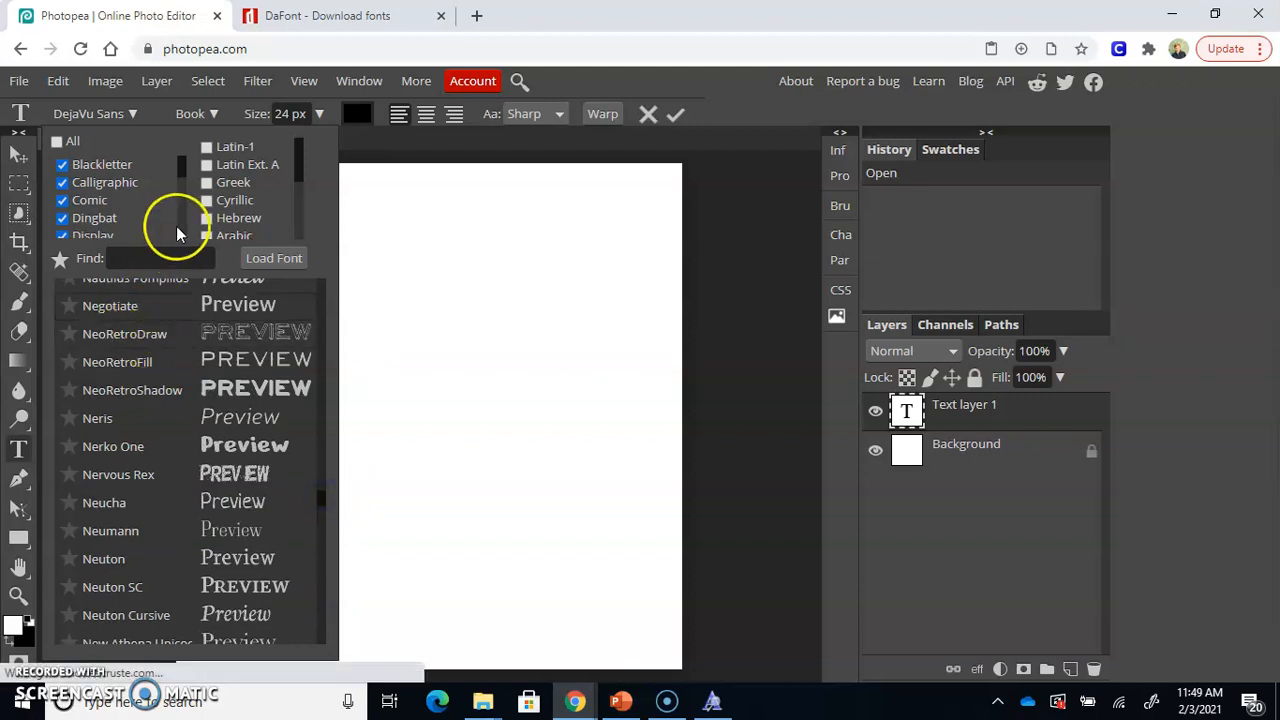
# Search the font list for "nat", choose Natusha Bayor for the new text layer, and set its size to 150 px
pyautogui.click(147, 257)
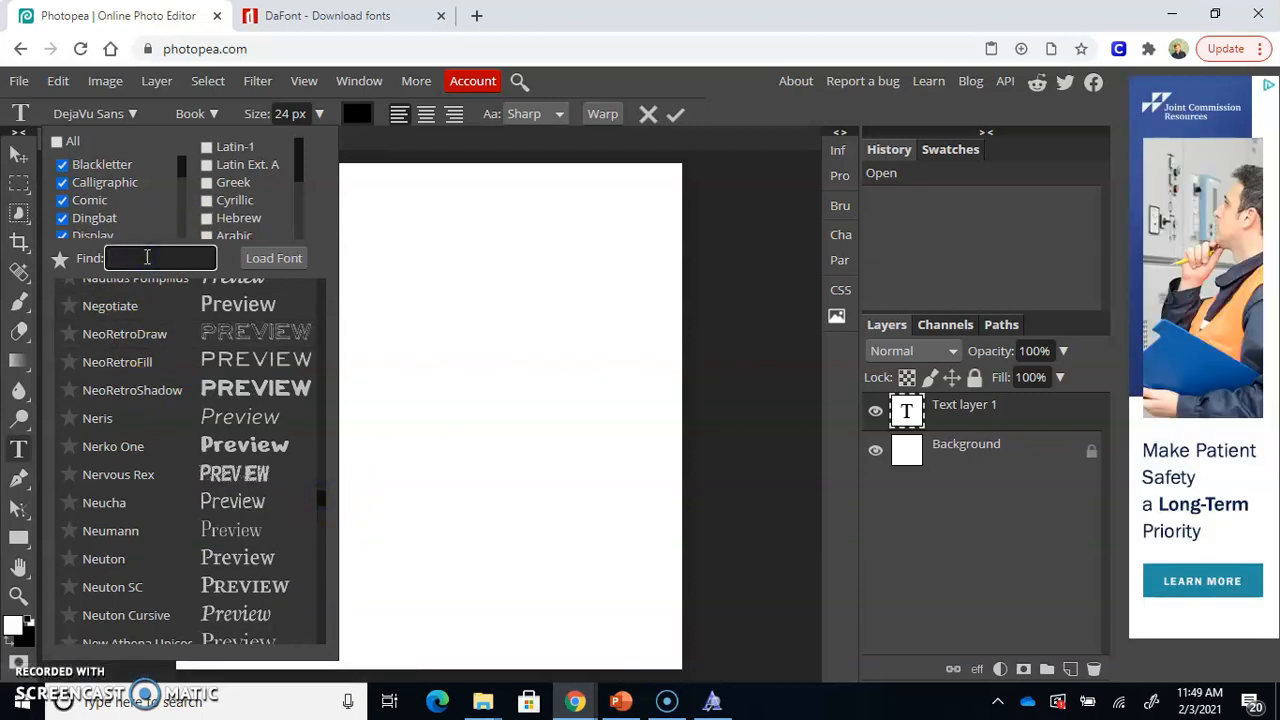
pyautogui.write('nat')
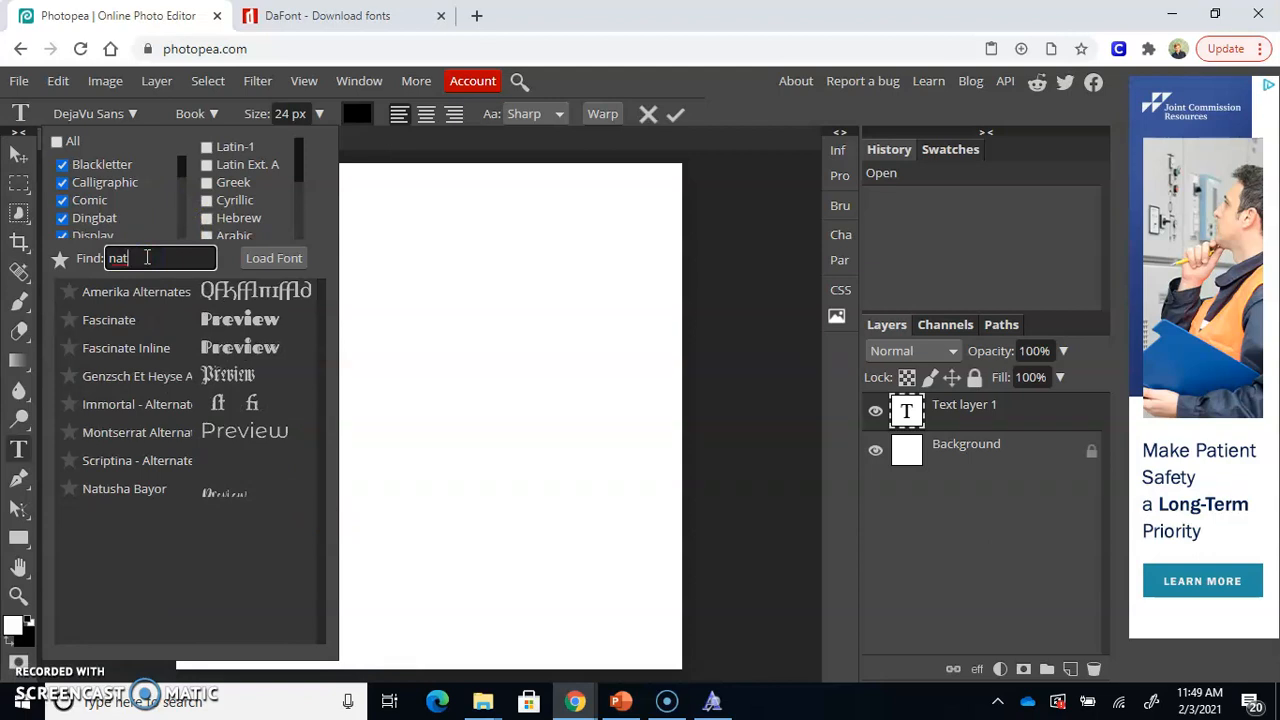
pyautogui.click(101, 500)
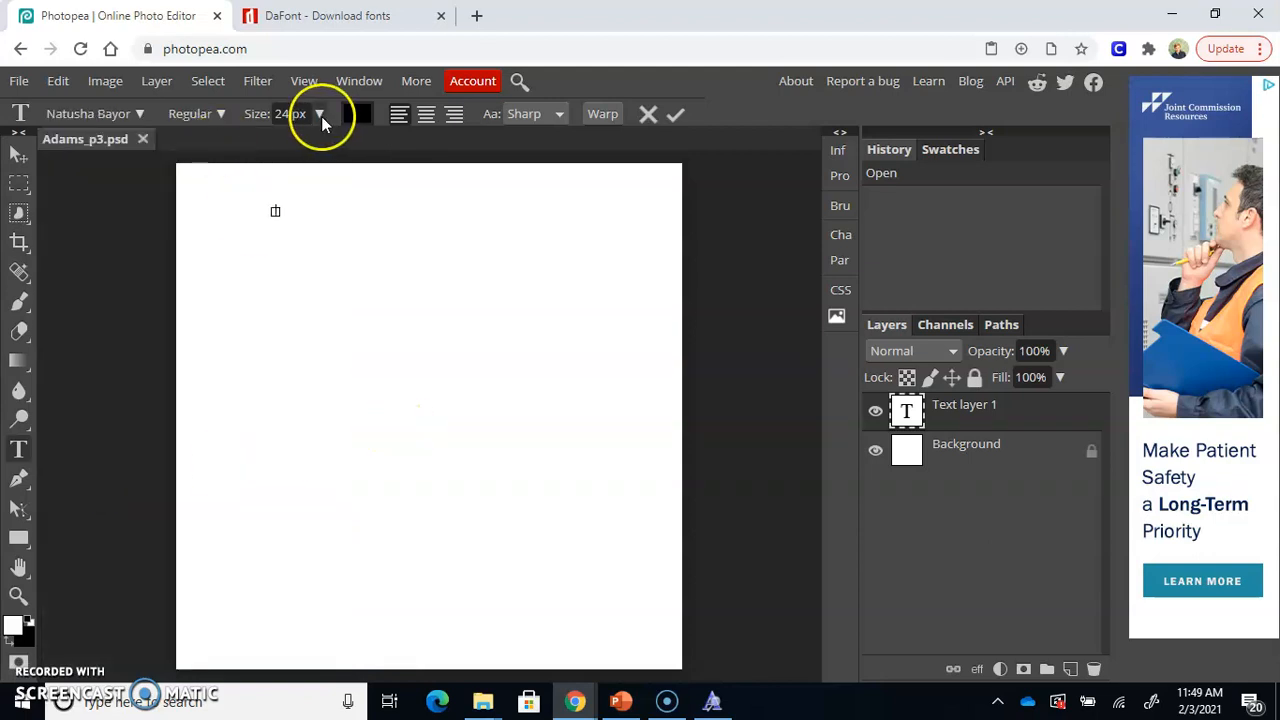
pyautogui.click(321, 116)
pyautogui.moveTo(294, 146); pyautogui.dragTo(352, 149)
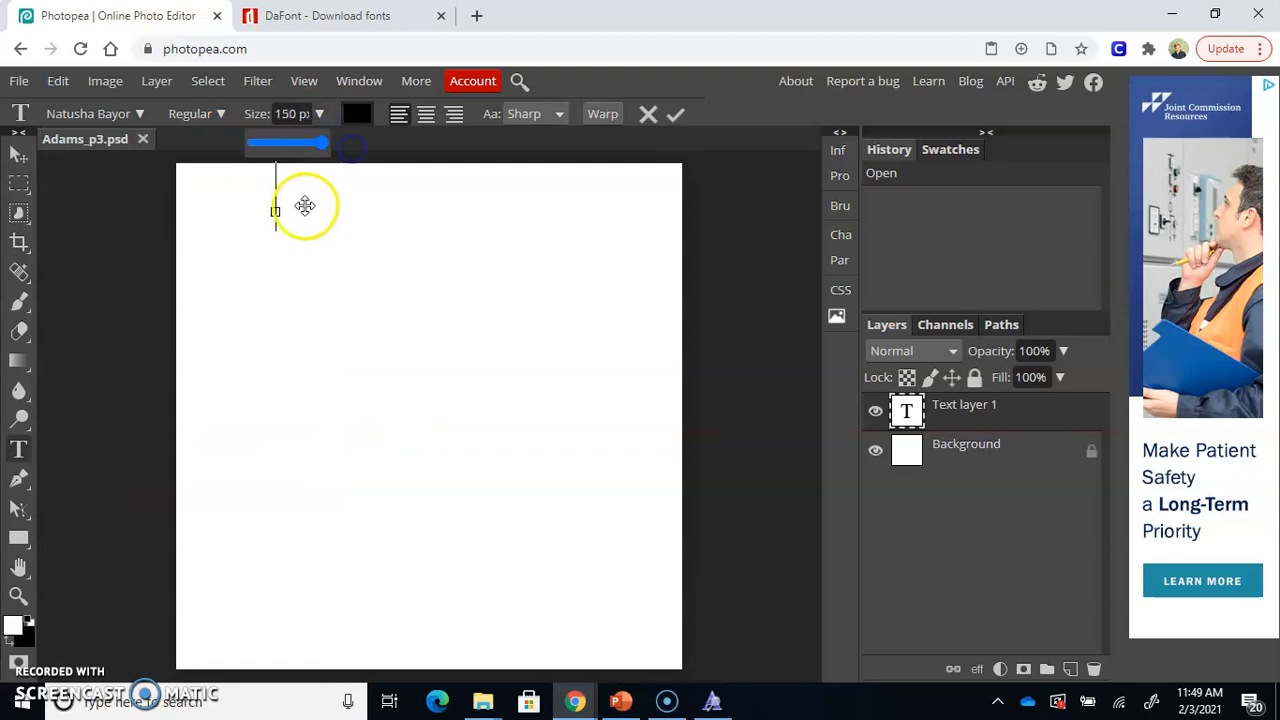
# Enter "We did it!" in the text layer and move the finished text to the upper middle of the canvas
pyautogui.moveTo(275, 213); pyautogui.dragTo(259, 429)
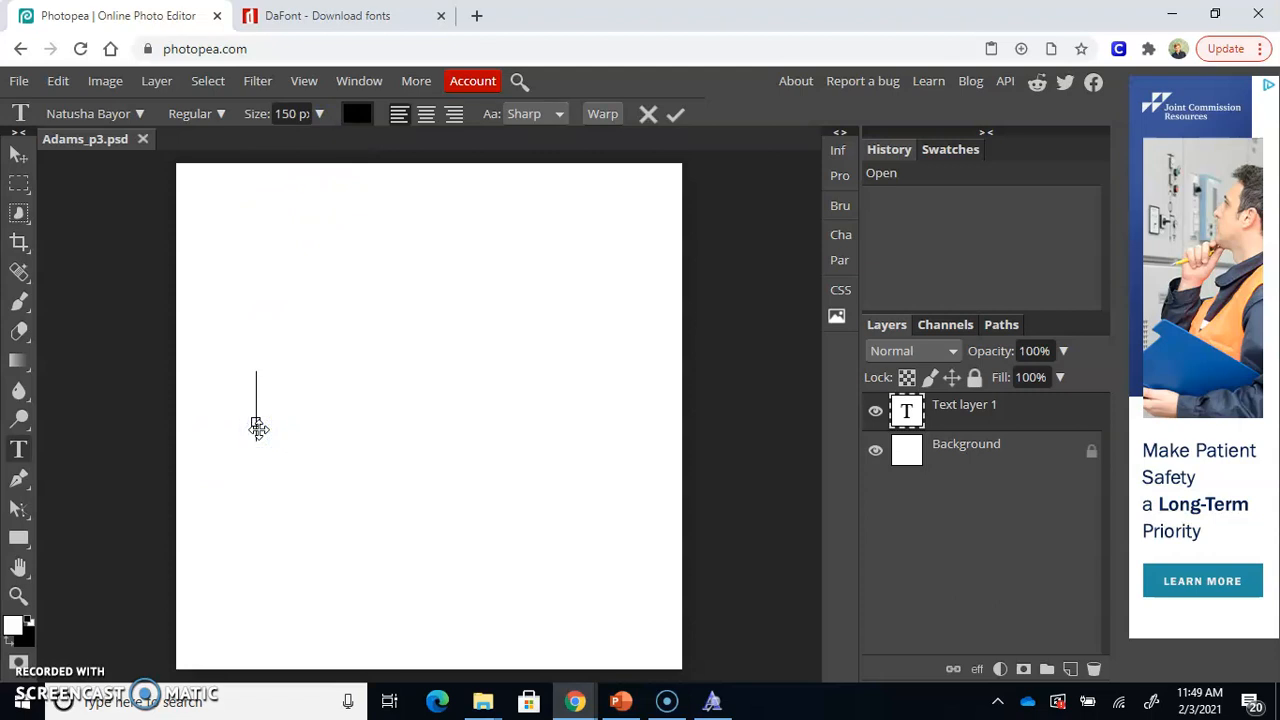
pyautogui.write('We did')
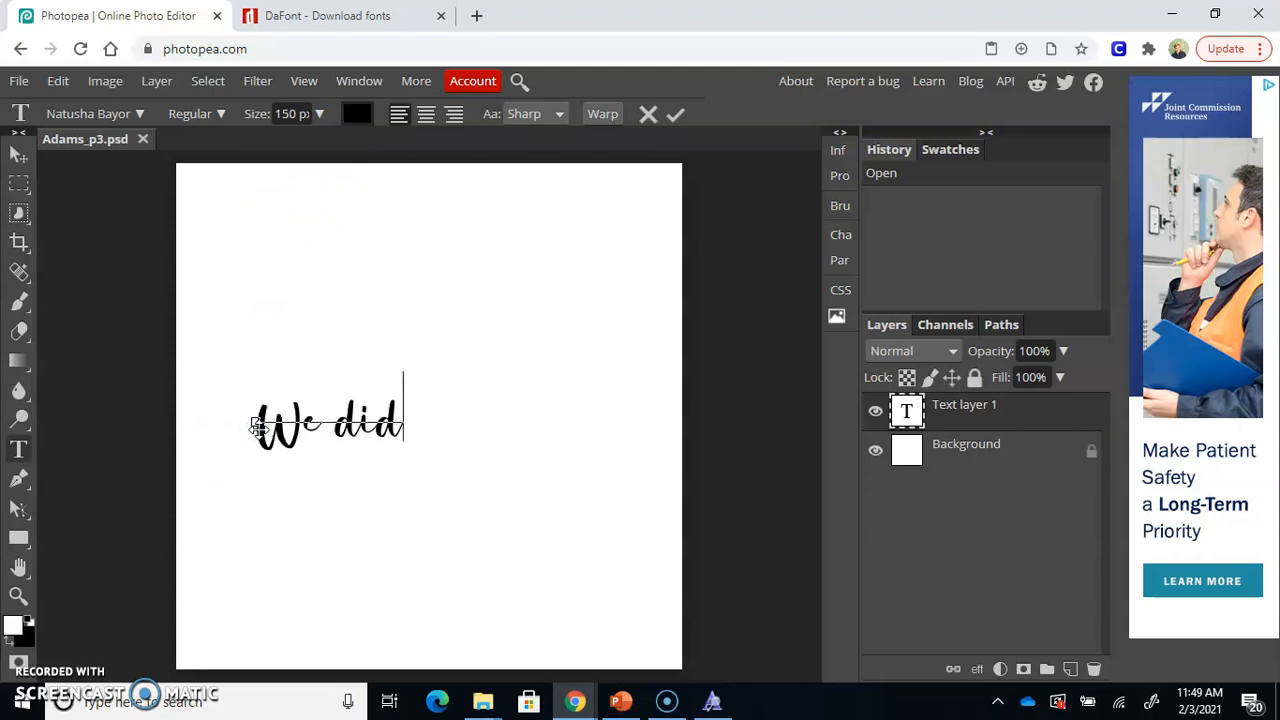
pyautogui.write(' it!')
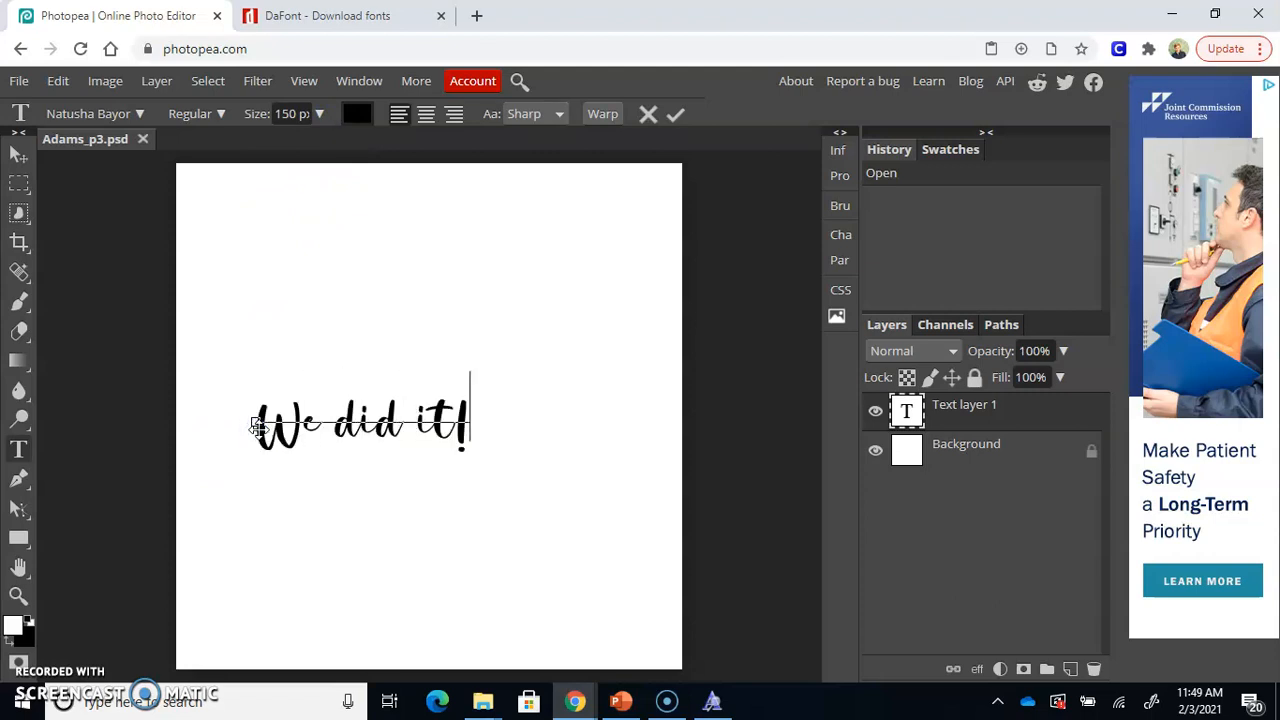
pyautogui.click(18, 155)
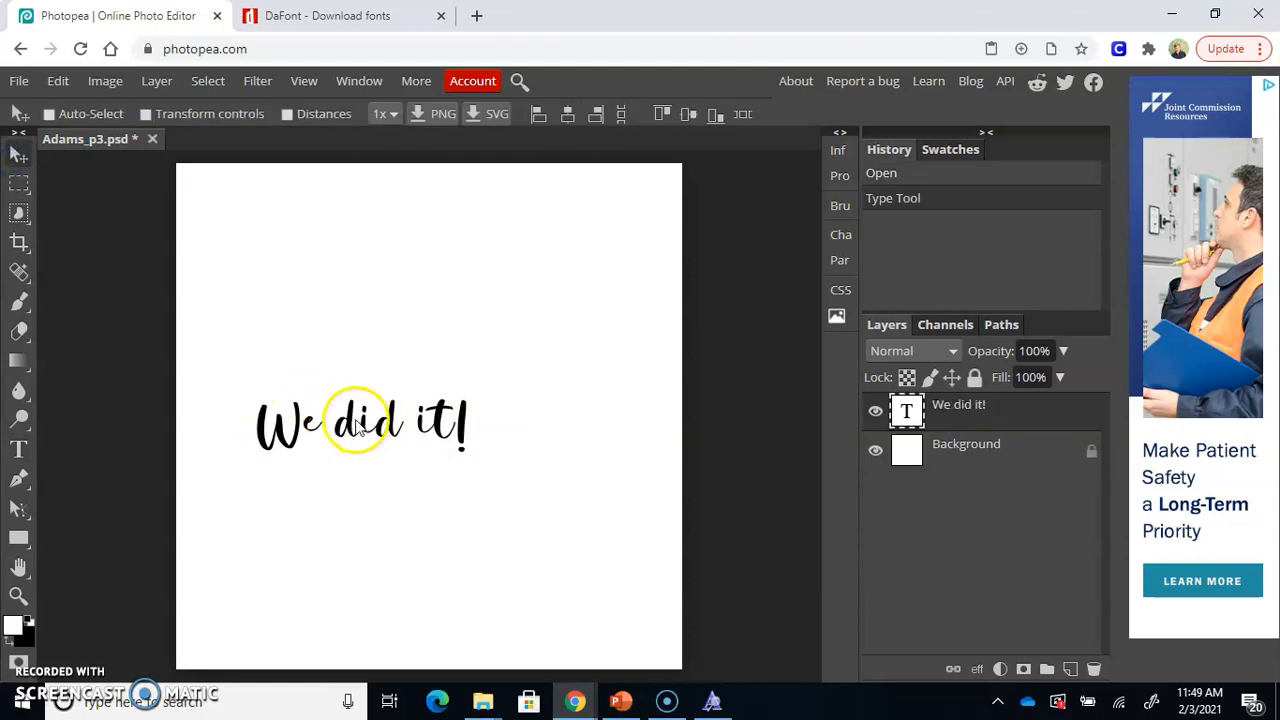
pyautogui.moveTo(343, 423); pyautogui.dragTo(413, 230)
# Apply Stroke, Outer Glow and Drop Shadow layer styles to the "We did it!" text layer, leaving Inner Shadow off
pyautogui.doubleClick(997, 417)
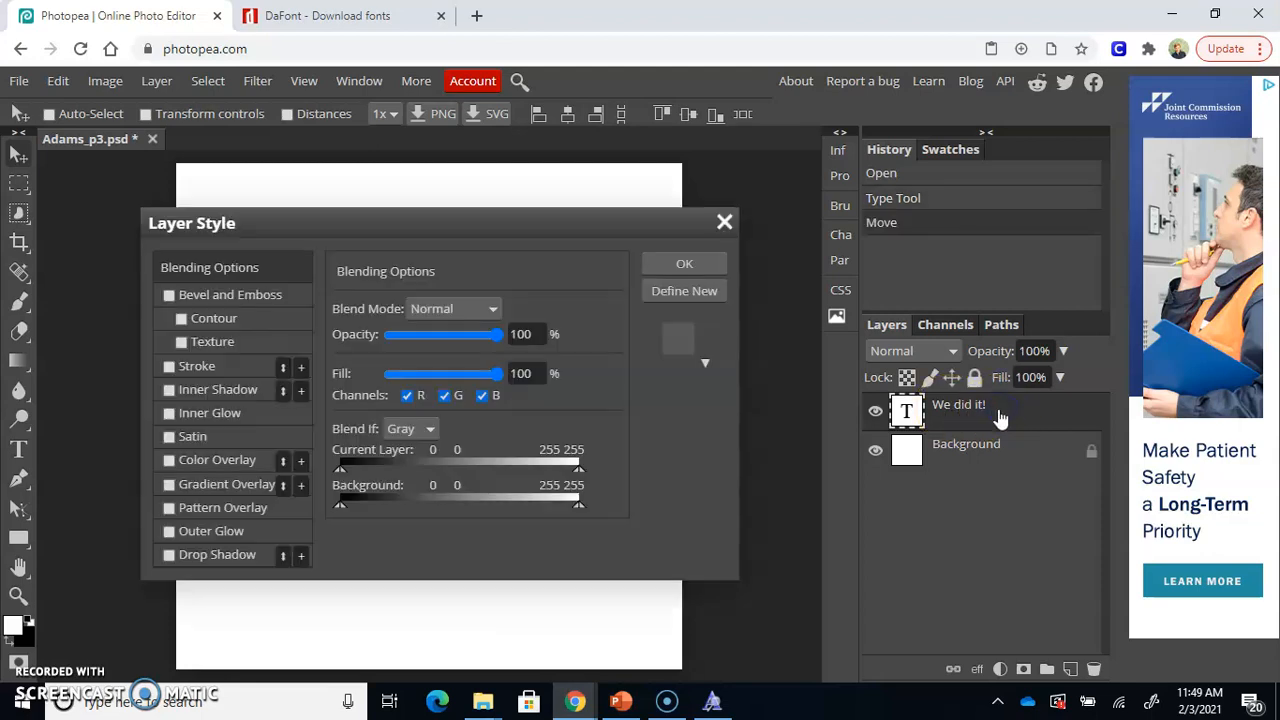
pyautogui.moveTo(585, 223); pyautogui.dragTo(1030, 326)
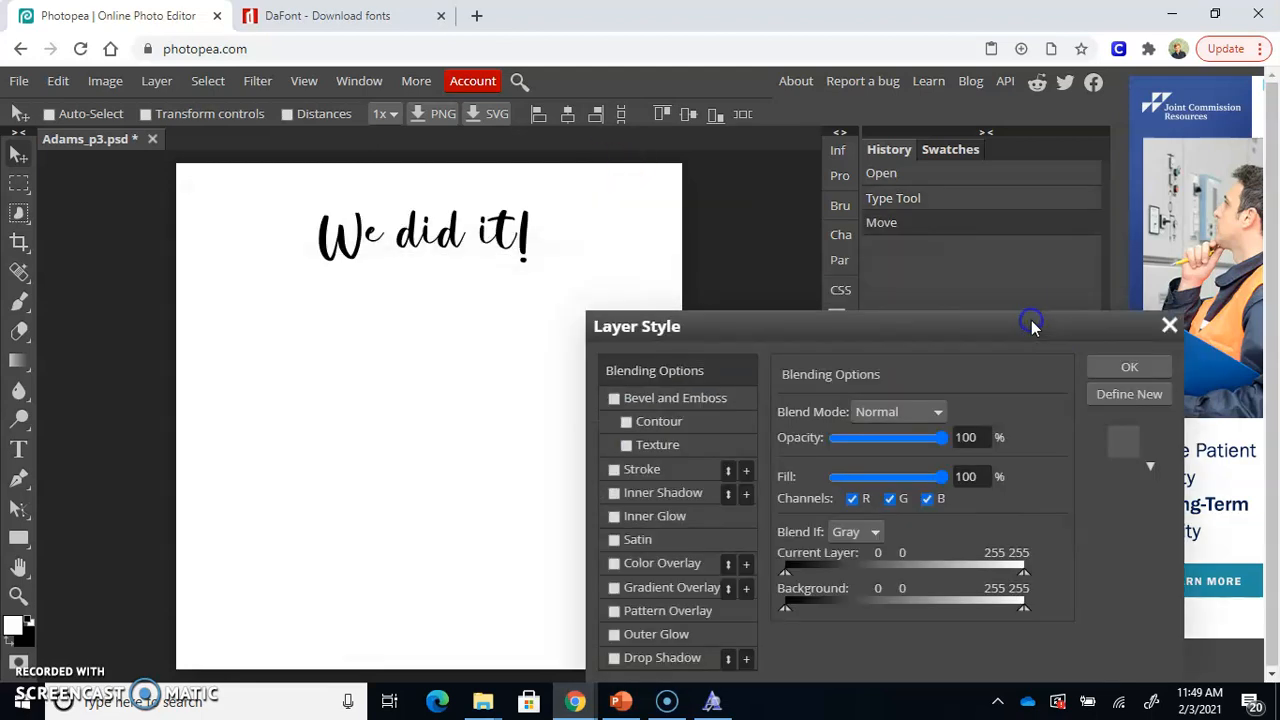
pyautogui.moveTo(734, 337); pyautogui.dragTo(767, 166)
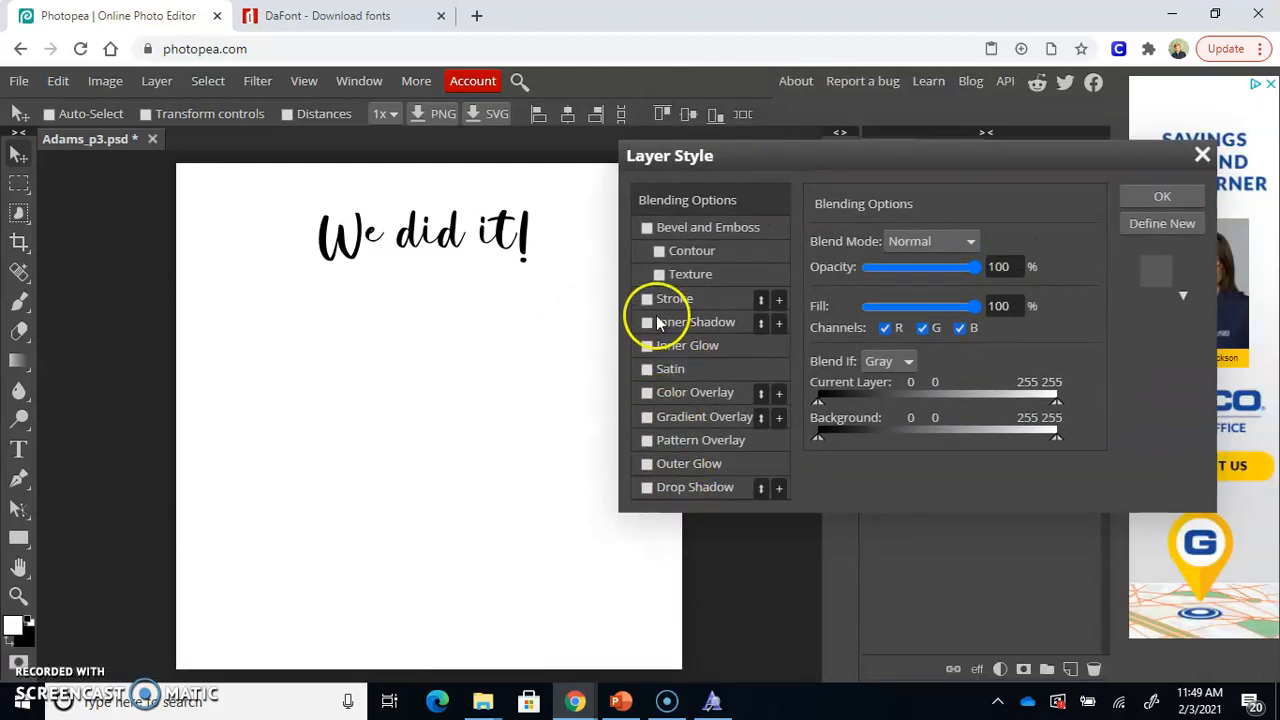
pyautogui.click(655, 318)
pyautogui.click(645, 298)
pyautogui.click(640, 333)
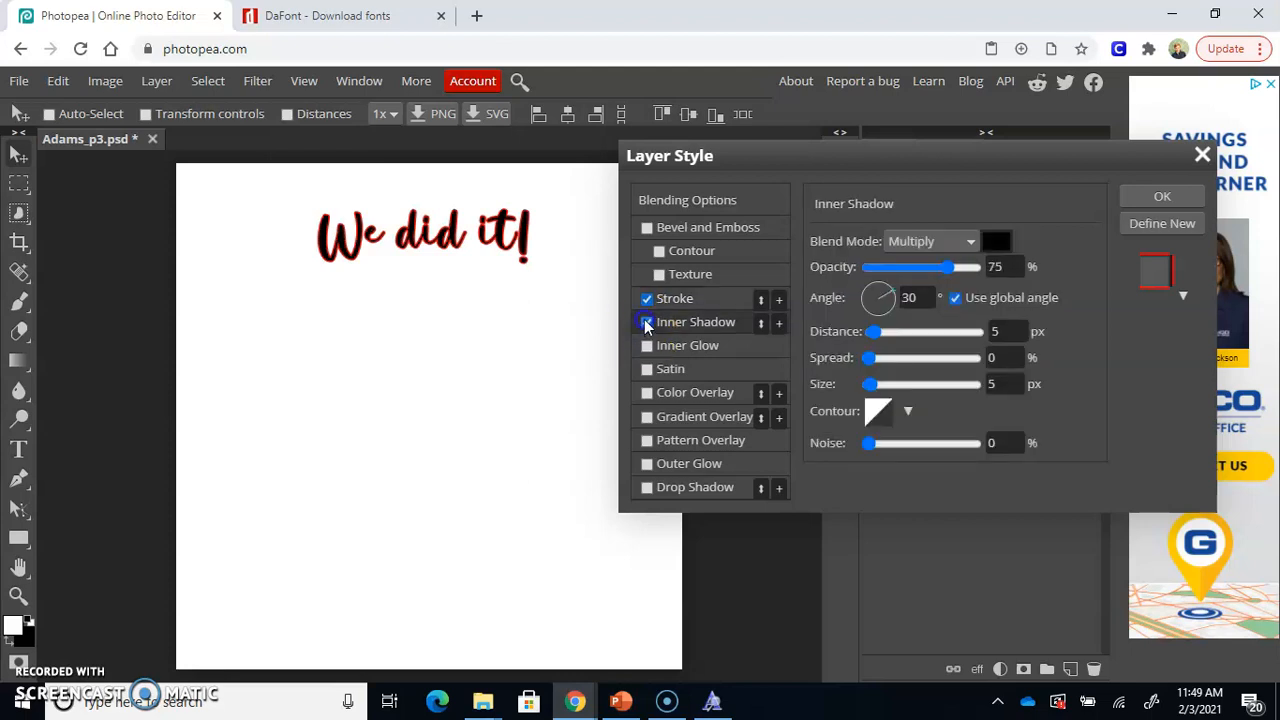
pyautogui.click(698, 487)
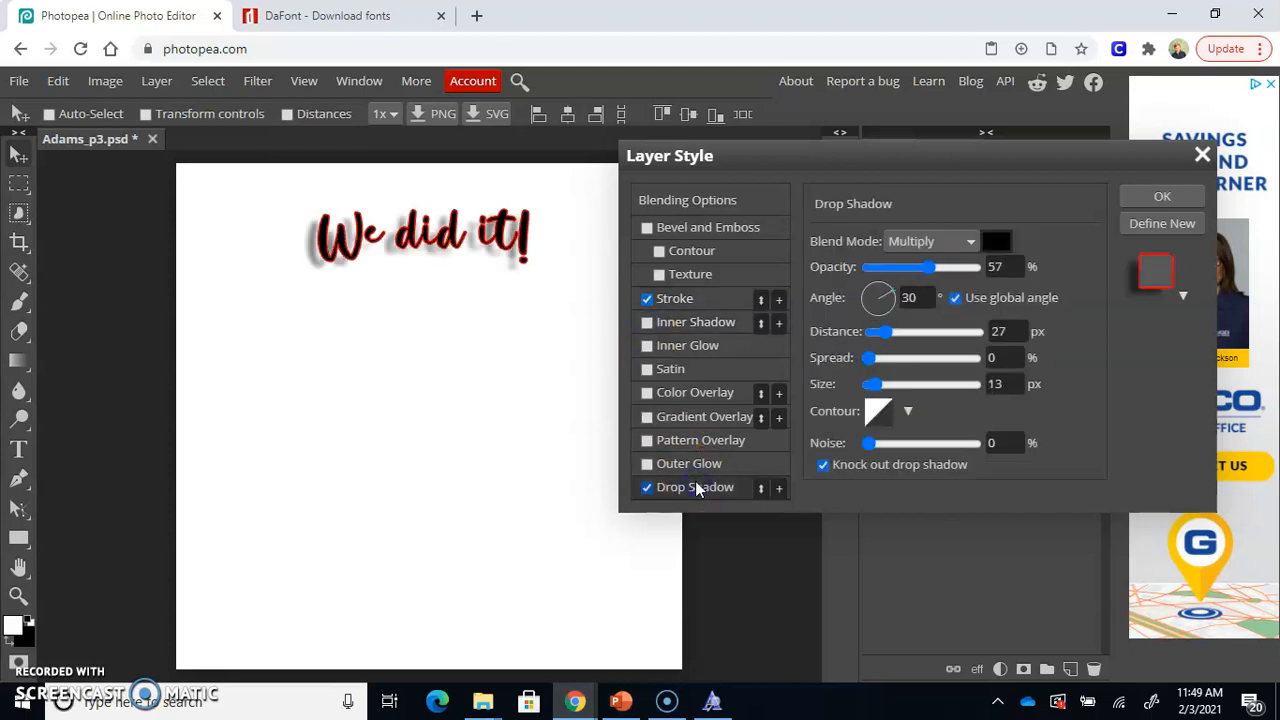
pyautogui.click(646, 464)
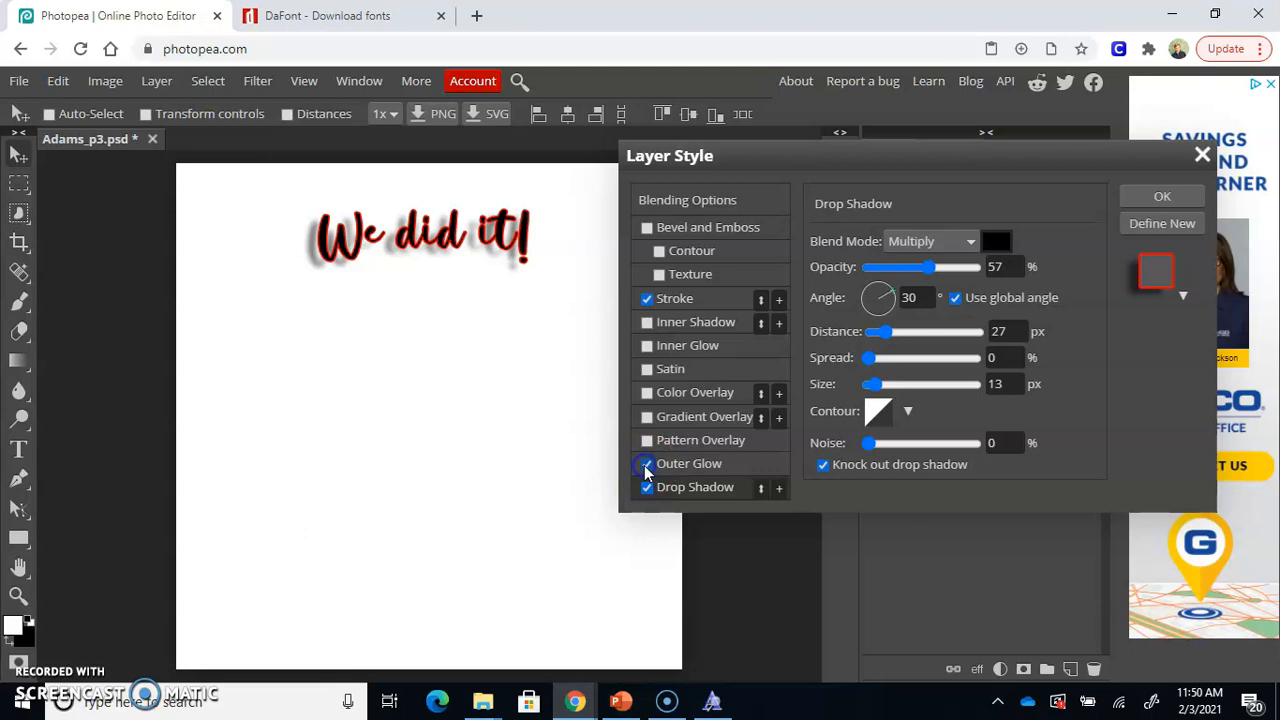
pyautogui.click(1160, 197)
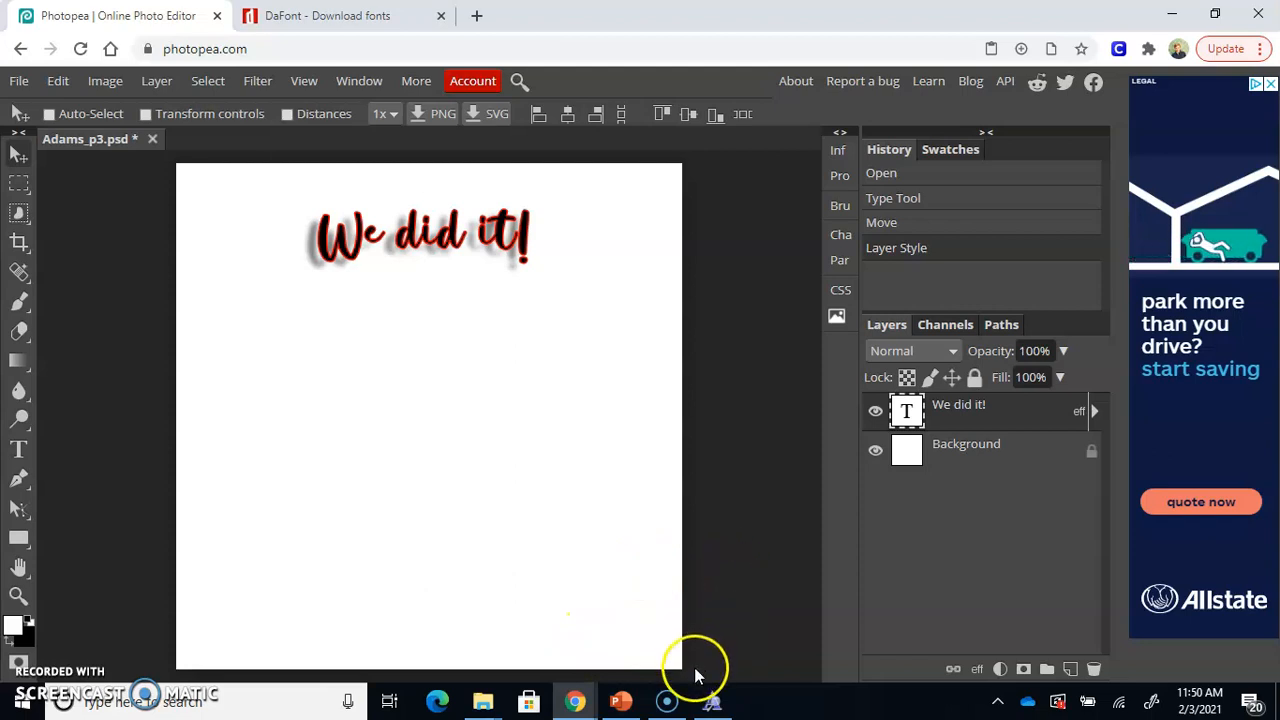
pyautogui.moveTo(680, 698)
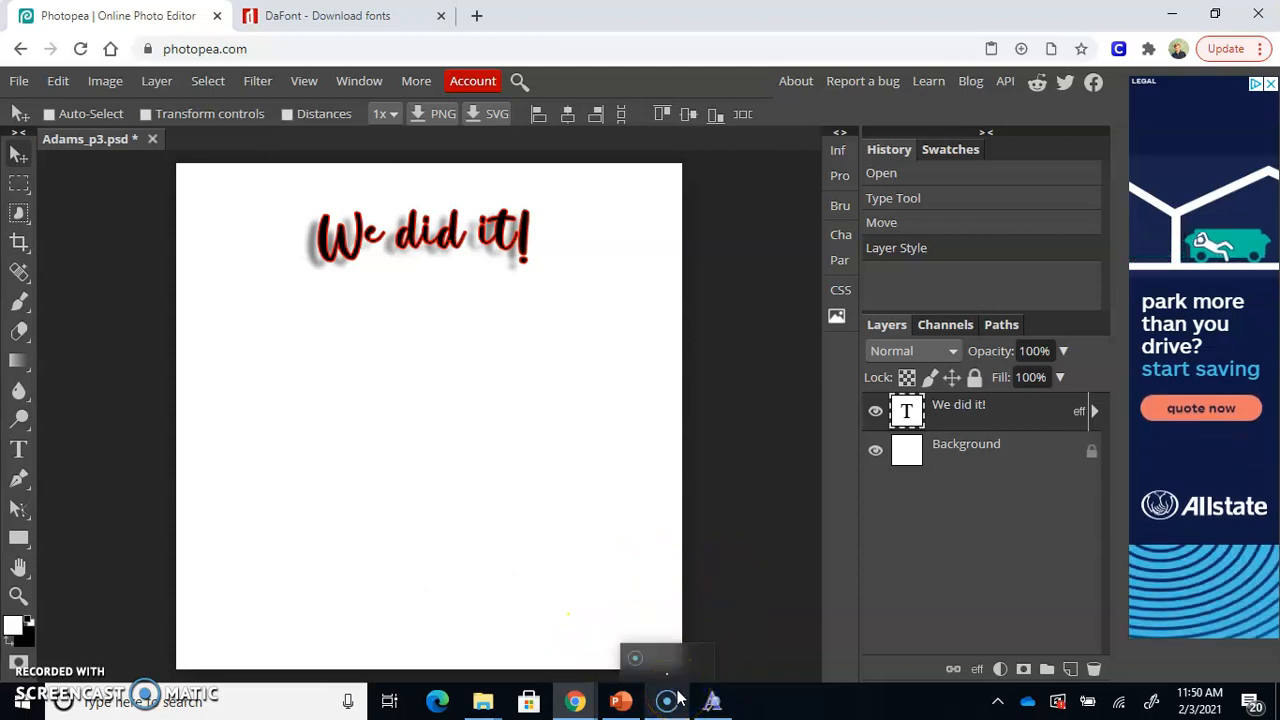